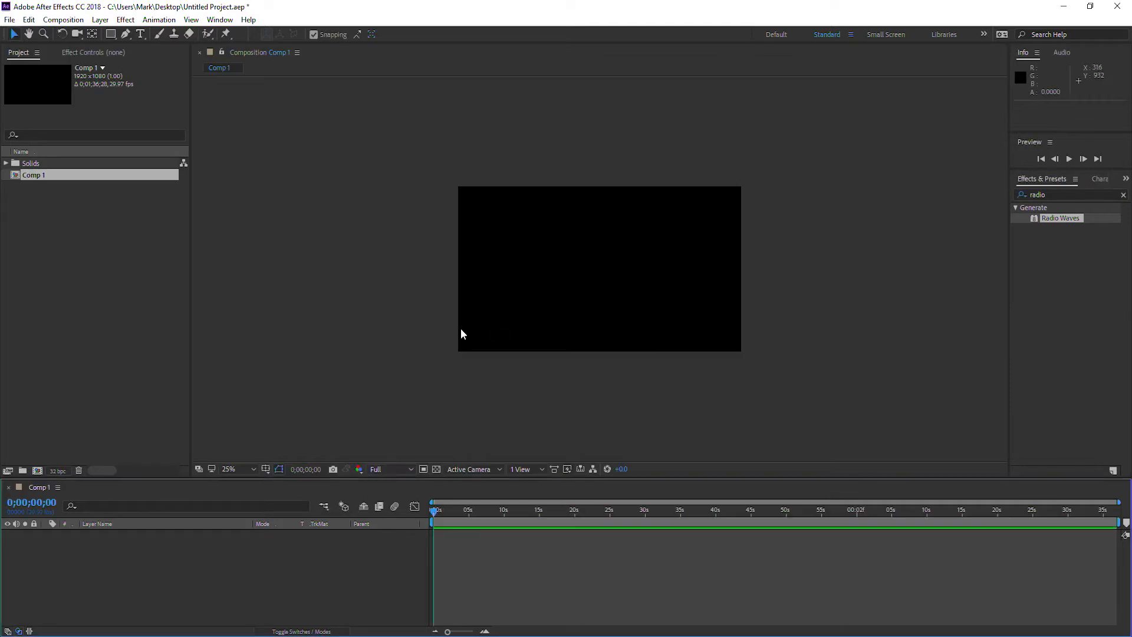
Create a new composition-sized solid layer named Background in Comp 1.
{"action": "left_click", "coordinate": [36, 175]}
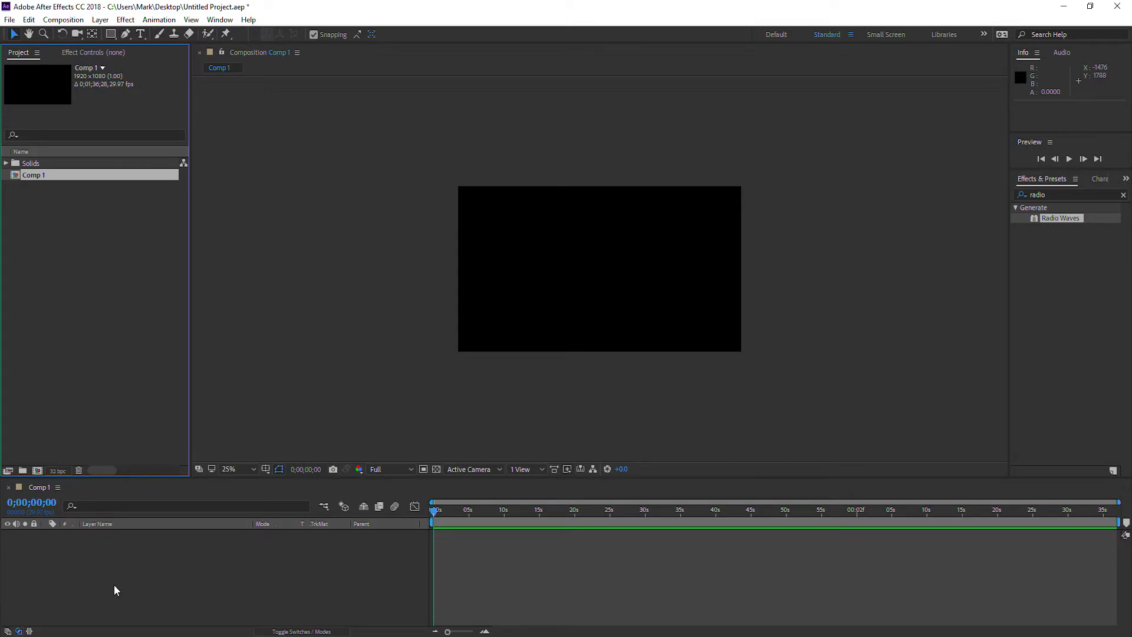
{"action": "left_click", "coordinate": [100, 19]}
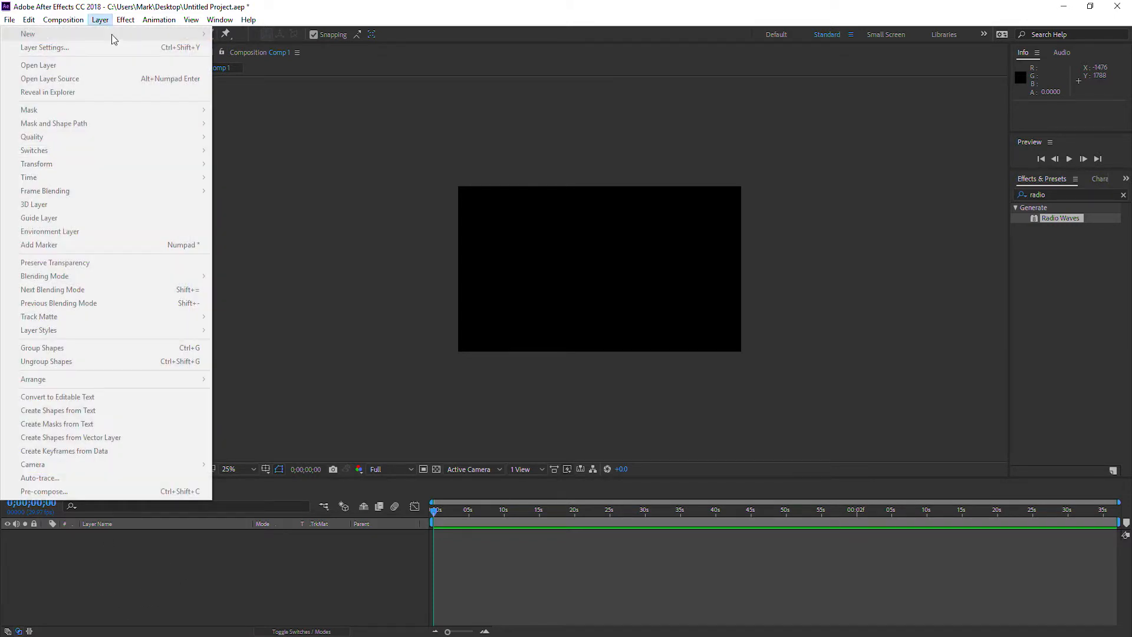
{"action": "left_click", "coordinate": [320, 130]}
{"action": "left_click", "coordinate": [100, 20]}
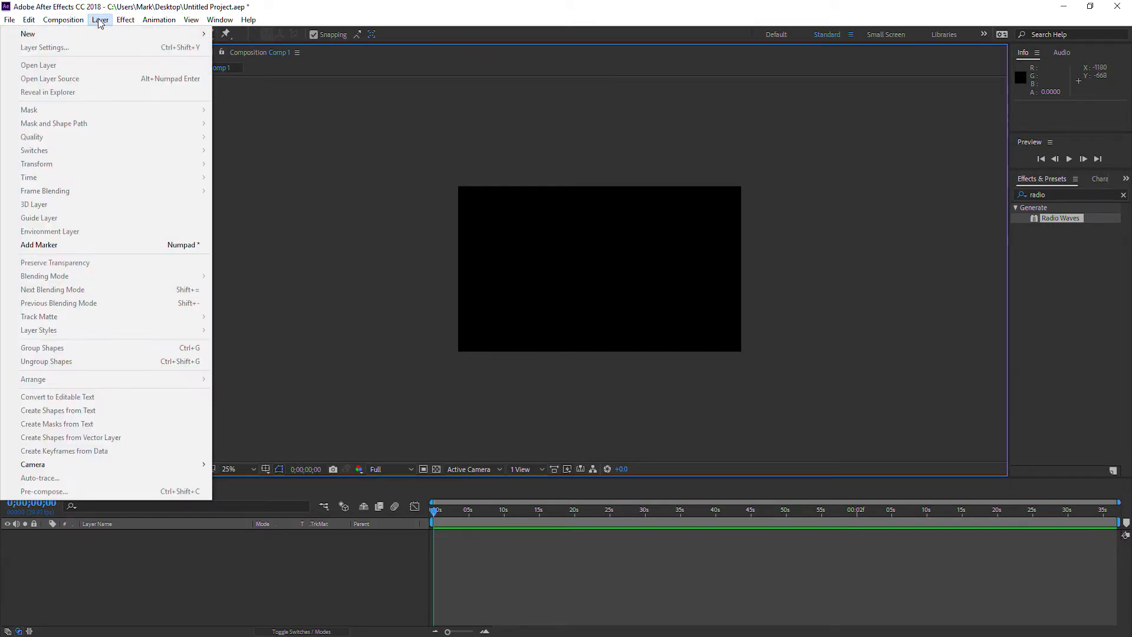
{"action": "mouse_move", "coordinate": [97, 34]}
{"action": "left_click", "coordinate": [241, 49]}
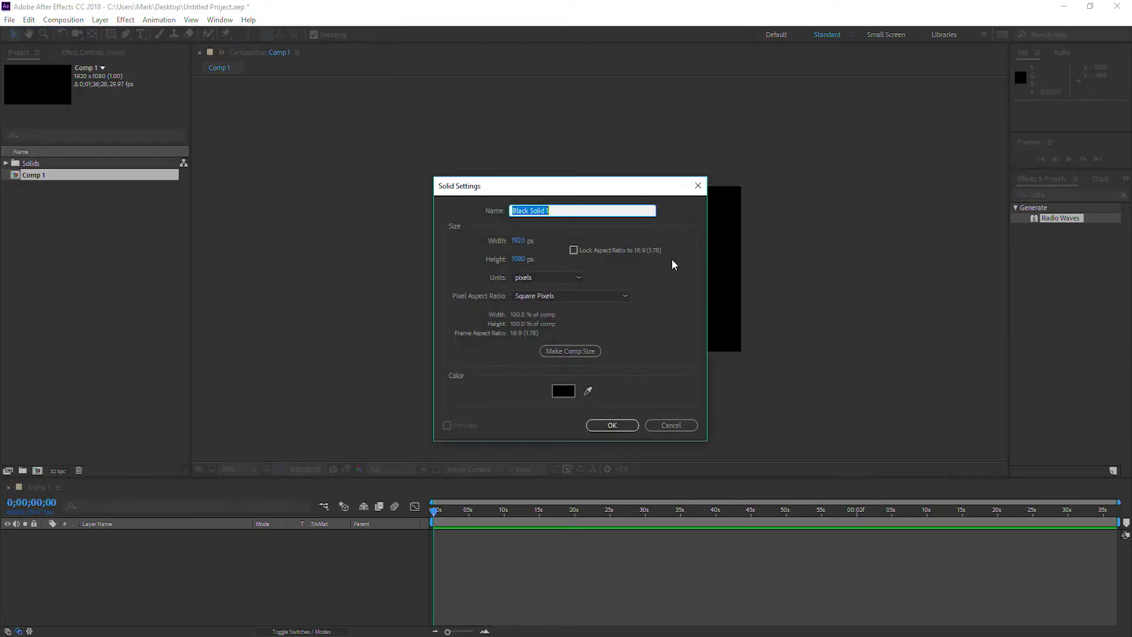
{"action": "type", "text": "Background"}
{"action": "key", "text": "Return"}
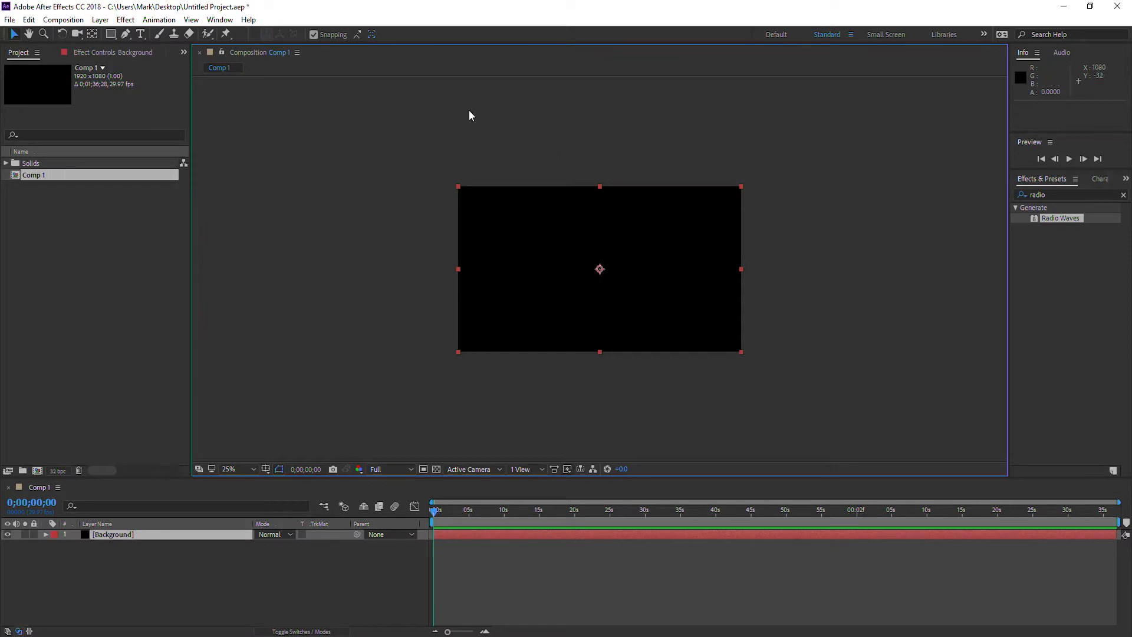
Apply the Gradient Ramp effect to the Background layer.
{"action": "left_click", "coordinate": [125, 21]}
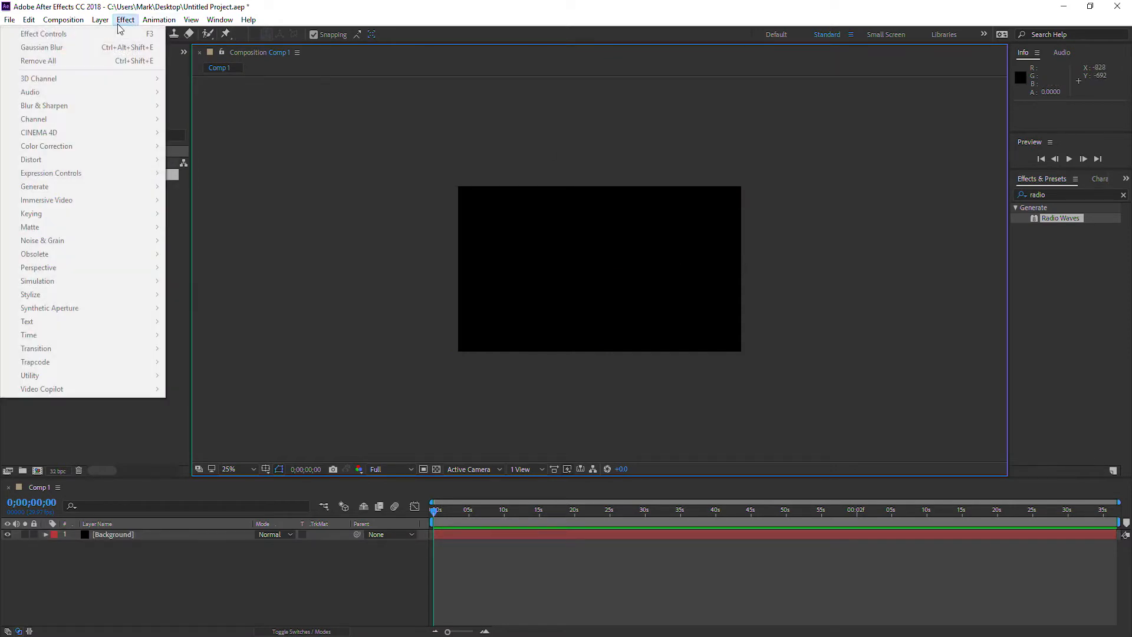
{"action": "left_click", "coordinate": [354, 205]}
{"action": "left_click", "coordinate": [115, 534]}
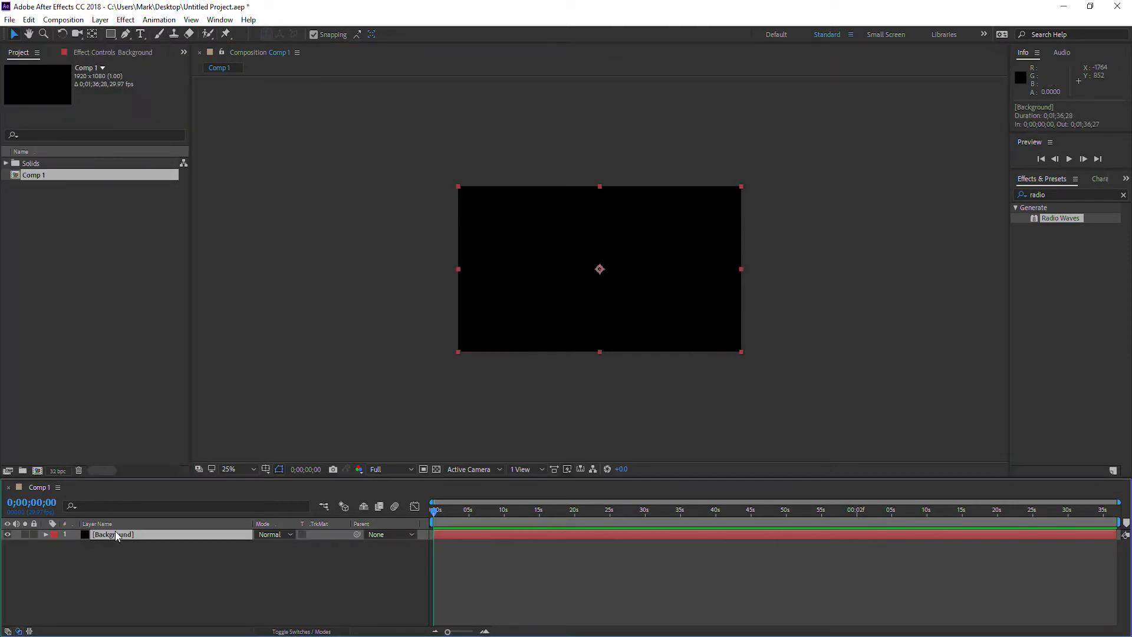
{"action": "left_click", "coordinate": [126, 20]}
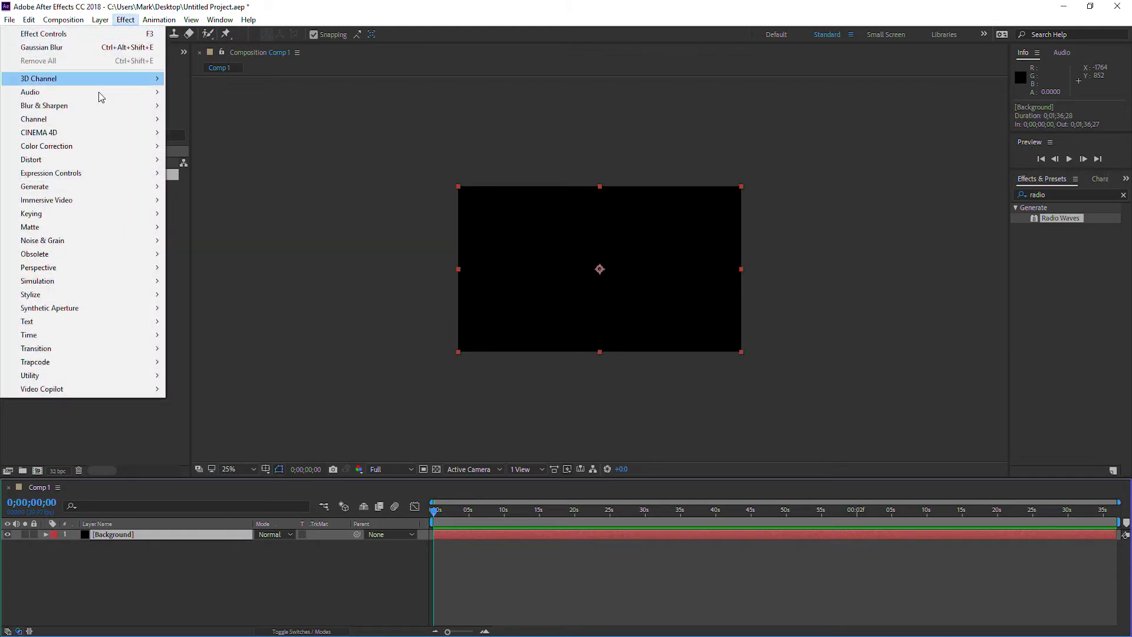
{"action": "mouse_move", "coordinate": [99, 101]}
{"action": "mouse_move", "coordinate": [97, 186]}
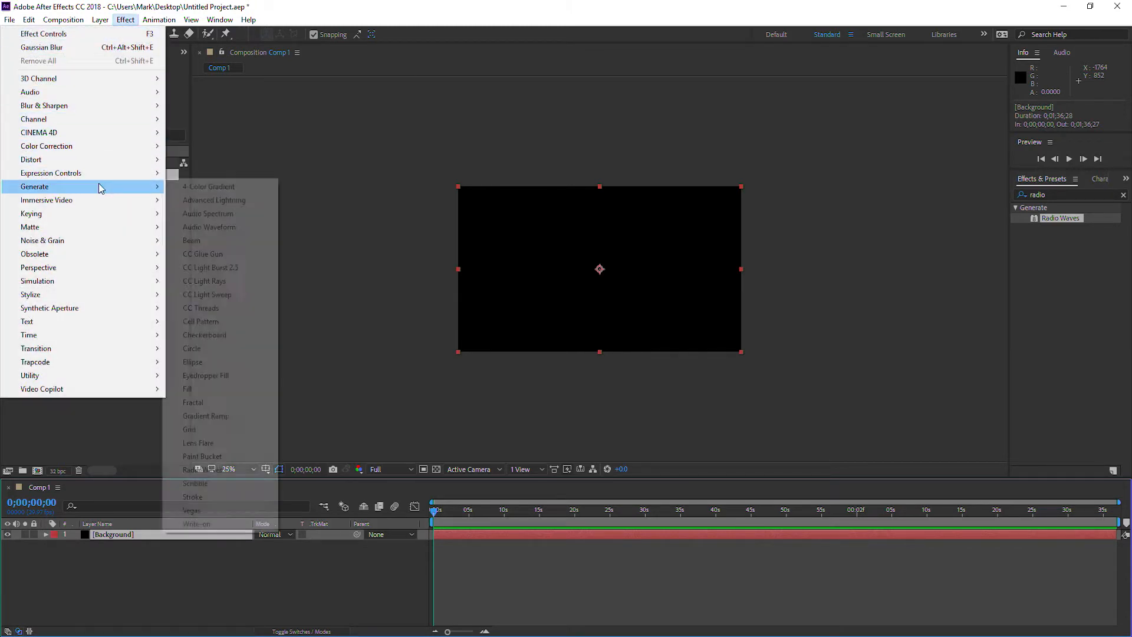
{"action": "left_click", "coordinate": [219, 416]}
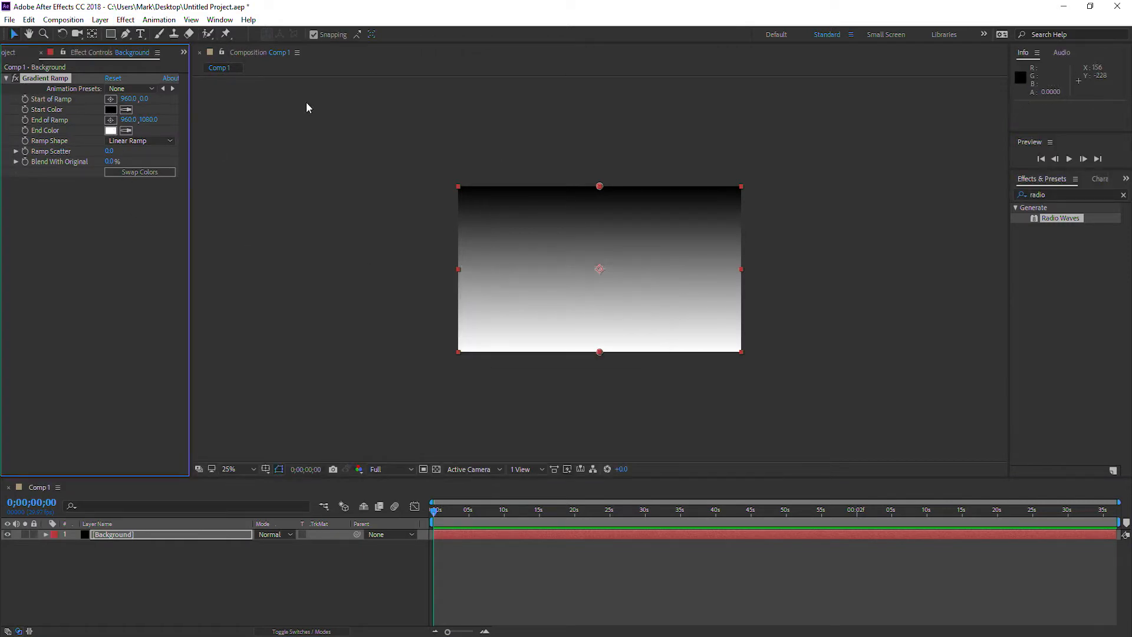
Set the gradient ramp's start color to a dark, saturated blue.
{"action": "left_click", "coordinate": [112, 109]}
{"action": "left_click_drag", "start_coordinate": [192, 378], "coordinate": [174, 325]}
{"action": "left_click", "coordinate": [285, 237]}
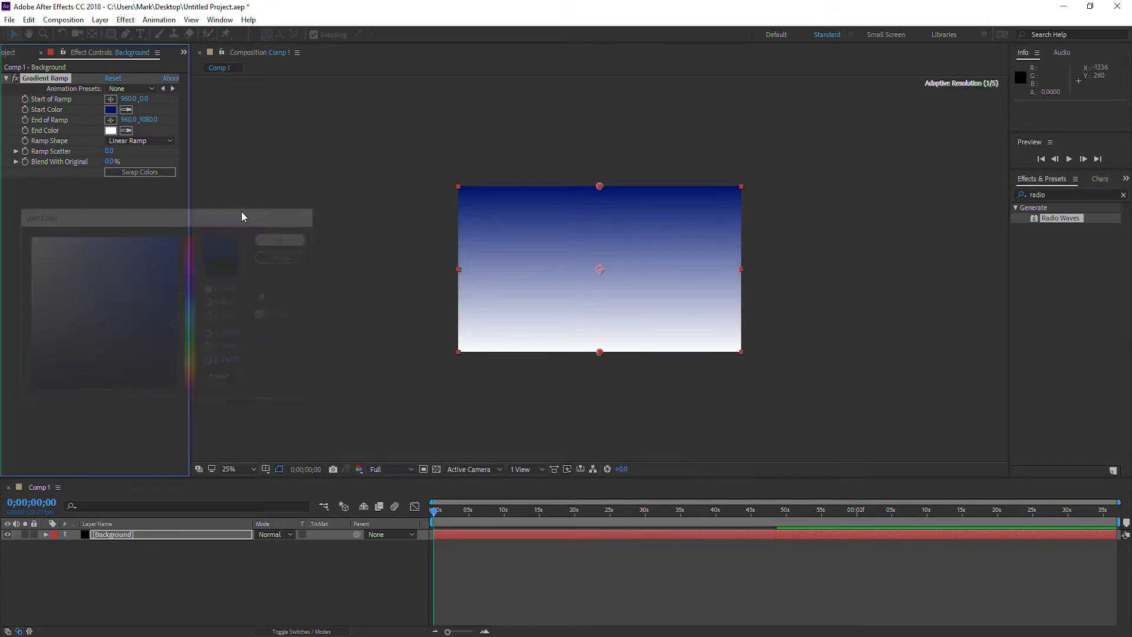
Set the gradient ramp's end color to a dark, brownish orange.
{"action": "left_click", "coordinate": [110, 130]}
{"action": "left_click", "coordinate": [191, 324]}
{"action": "left_click_drag", "start_coordinate": [190, 336], "coordinate": [192, 377]}
{"action": "left_click_drag", "start_coordinate": [170, 318], "coordinate": [175, 294]}
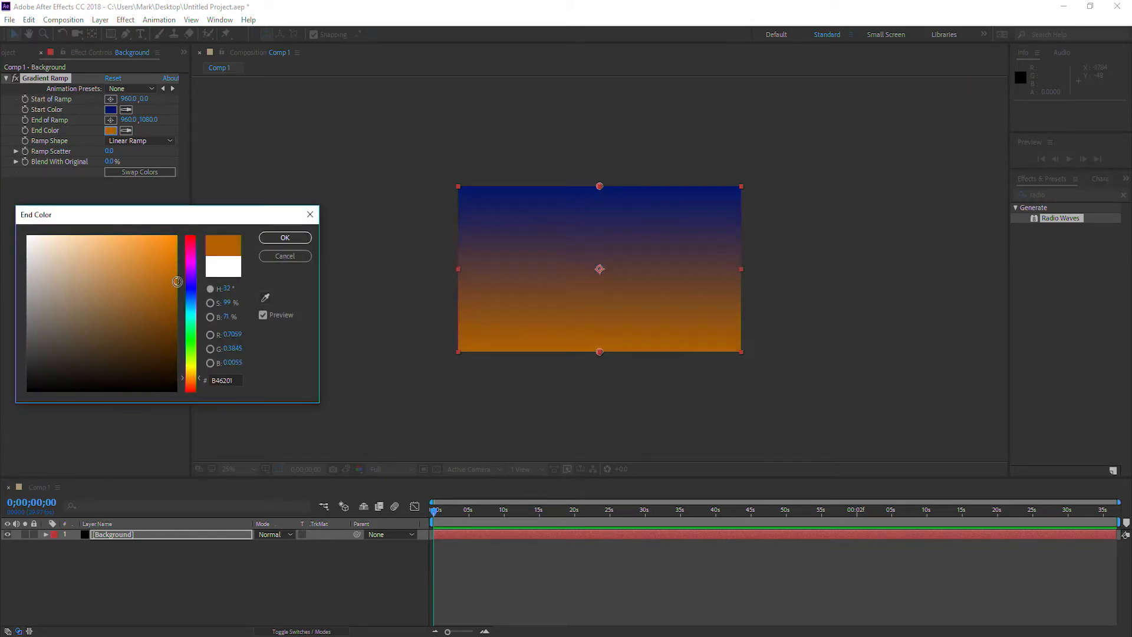
{"action": "left_click", "coordinate": [284, 238]}
{"action": "left_click", "coordinate": [110, 131]}
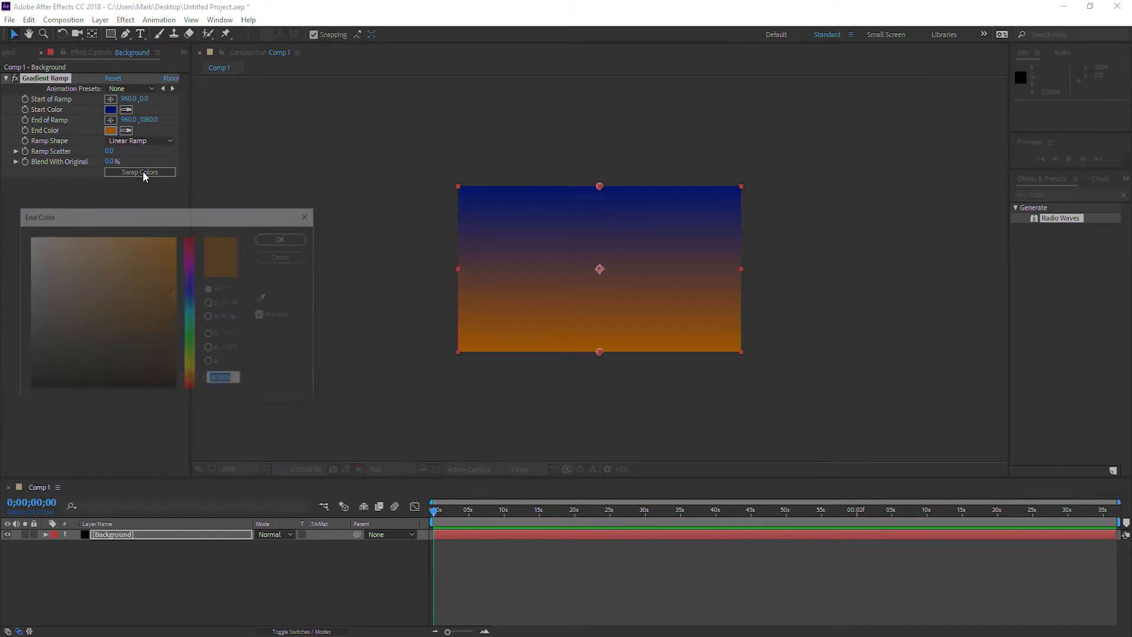
{"action": "left_click_drag", "start_coordinate": [176, 295], "coordinate": [177, 320]}
{"action": "left_click", "coordinate": [285, 237]}
Make the ramp radial, starting at about -620, 1472 beyond the lower-left corner and ending at about 1792, -80 above the upper-right corner.
{"action": "left_click", "coordinate": [148, 141]}
{"action": "left_click", "coordinate": [147, 170]}
{"action": "left_click_drag", "start_coordinate": [606, 186], "coordinate": [454, 320]}
{"action": "left_click_drag", "start_coordinate": [601, 351], "coordinate": [744, 165]}
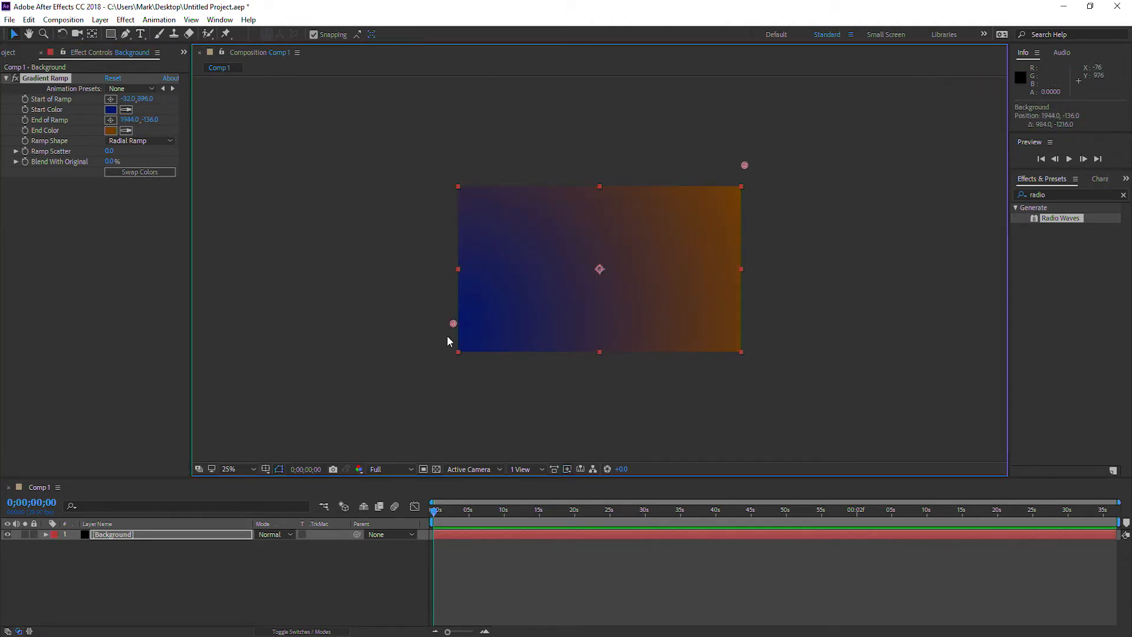
{"action": "left_click_drag", "start_coordinate": [453, 323], "coordinate": [367, 411]}
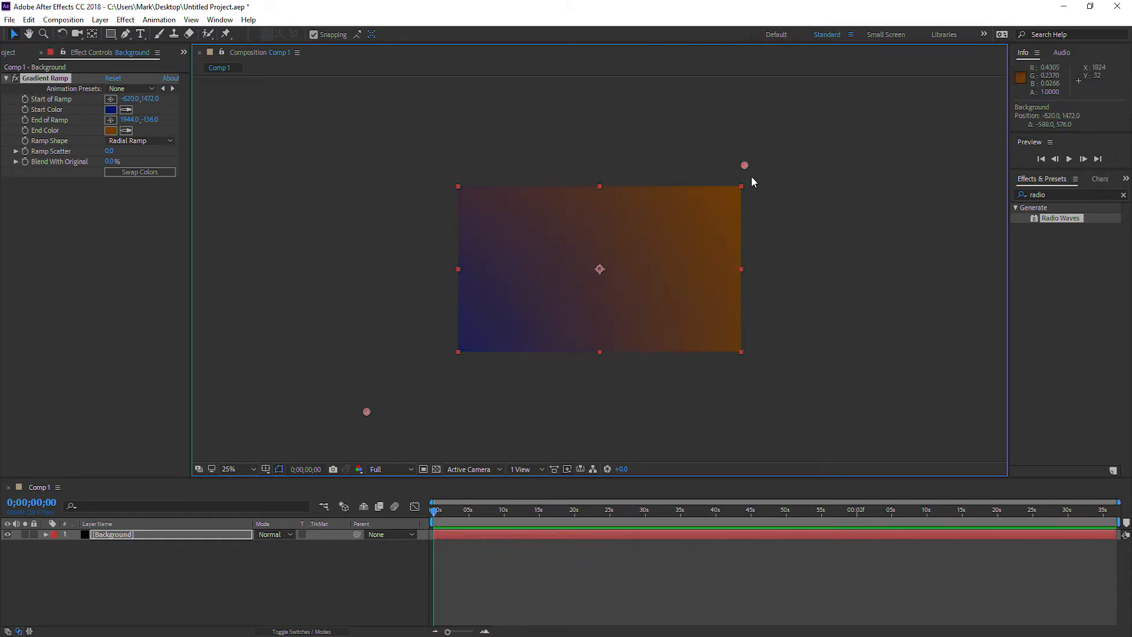
{"action": "left_click_drag", "start_coordinate": [744, 166], "coordinate": [720, 173]}
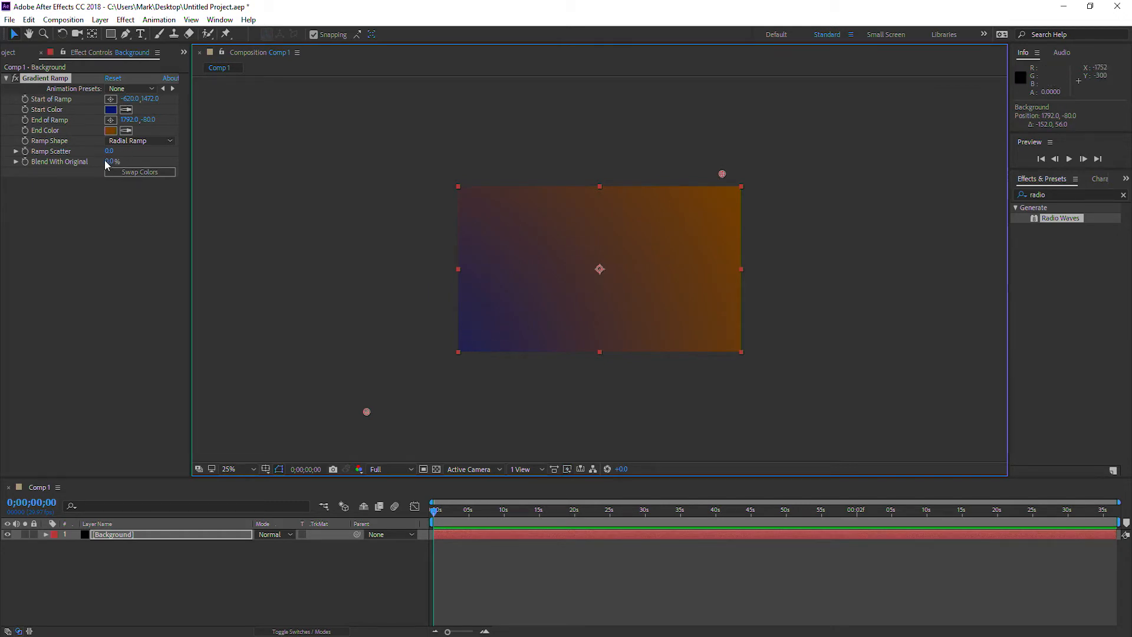
Raise the Gradient Ramp's scatter to about 89.3 to smooth out the color banding.
{"action": "left_click_drag", "start_coordinate": [109, 152], "coordinate": [380, 160]}
{"action": "scroll", "coordinate": [636, 234], "scroll_direction": "up", "scroll_amount": 3}
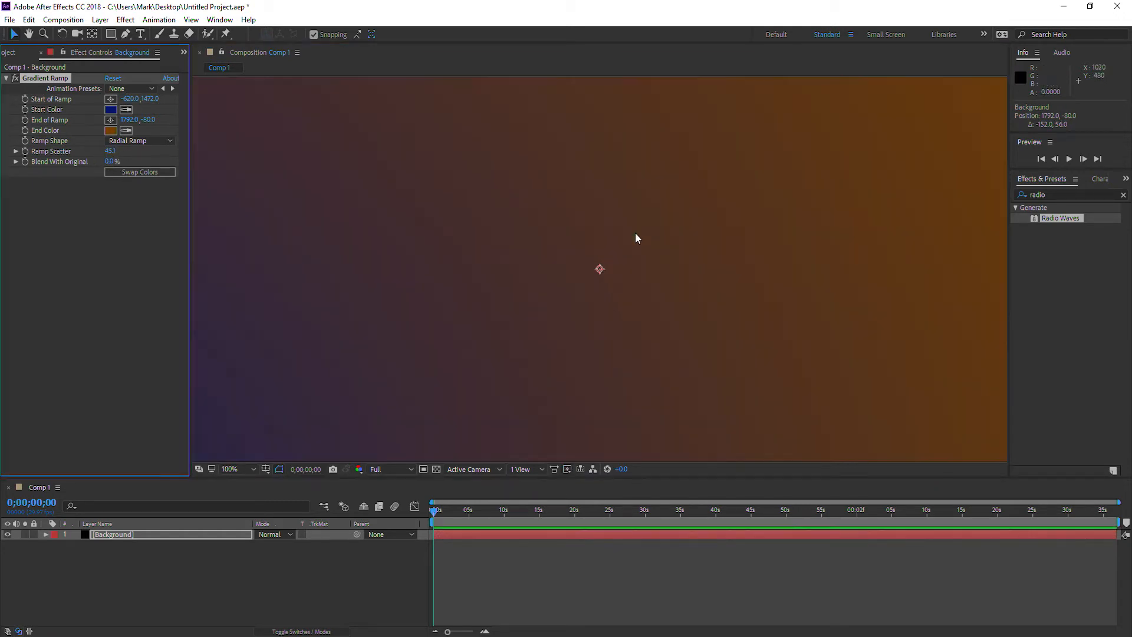
{"action": "key", "text": "comma"}
{"action": "key", "text": "comma"}
{"action": "key", "text": "comma"}
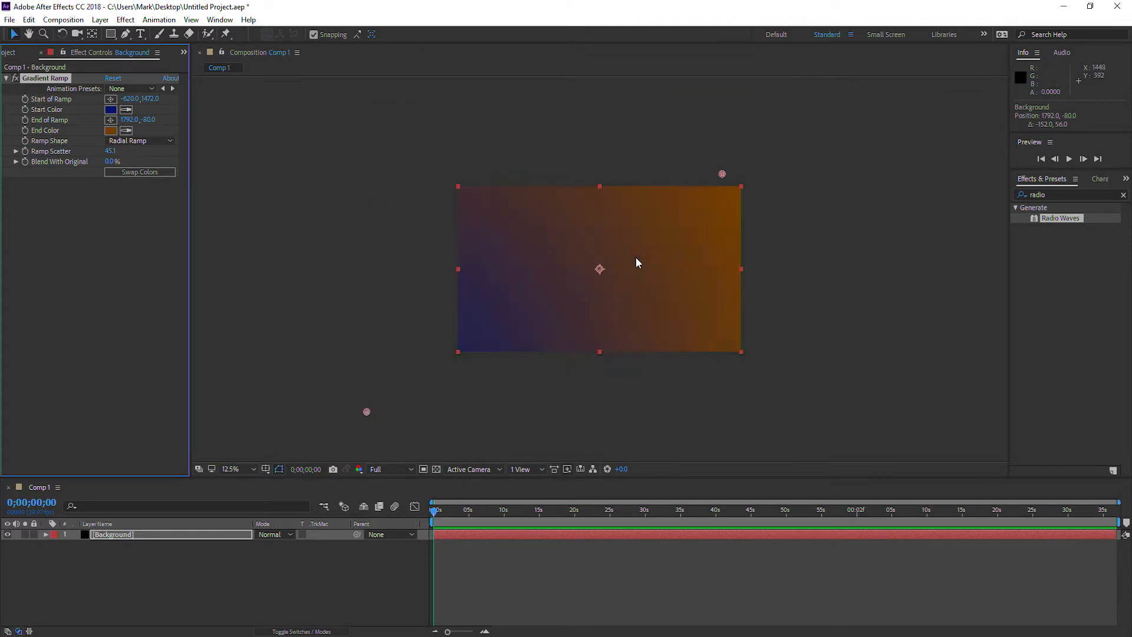
{"action": "key", "text": "period"}
{"action": "key", "text": "period"}
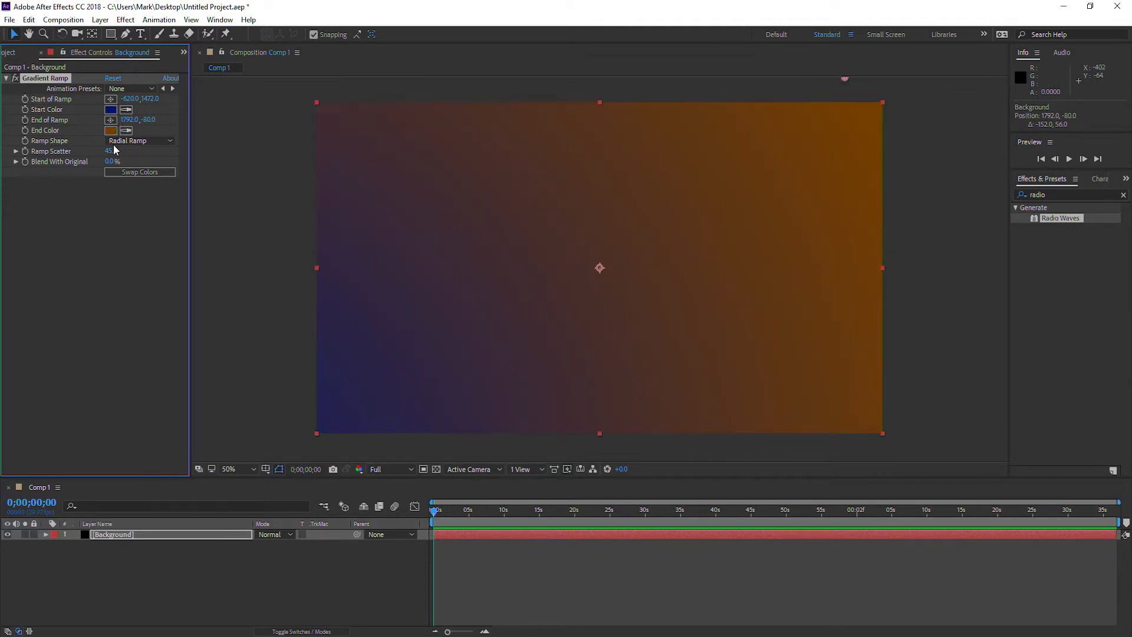
{"action": "left_click_drag", "start_coordinate": [111, 151], "coordinate": [387, 164]}
{"action": "key", "text": "comma"}
{"action": "key", "text": "comma"}
{"action": "key", "text": "period"}
{"action": "key", "text": "period"}
Create a second composition-sized solid layer named Radio Waves above the Background layer.
{"action": "left_click", "coordinate": [174, 571]}
{"action": "right_click", "coordinate": [174, 571]}
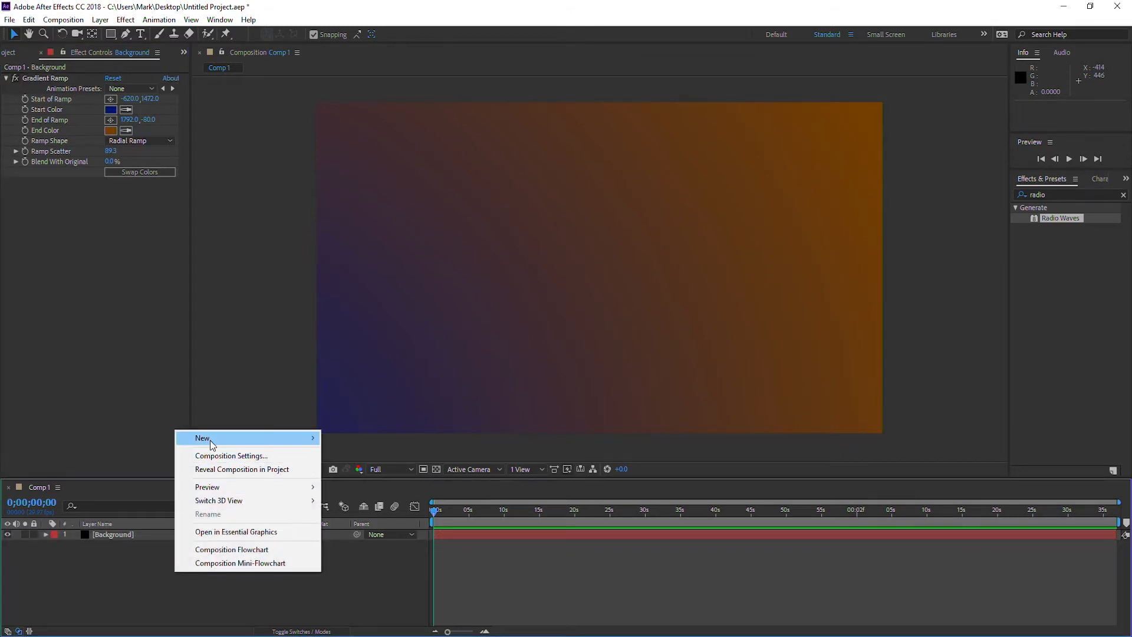
{"action": "mouse_move", "coordinate": [215, 441]}
{"action": "left_click", "coordinate": [124, 469]}
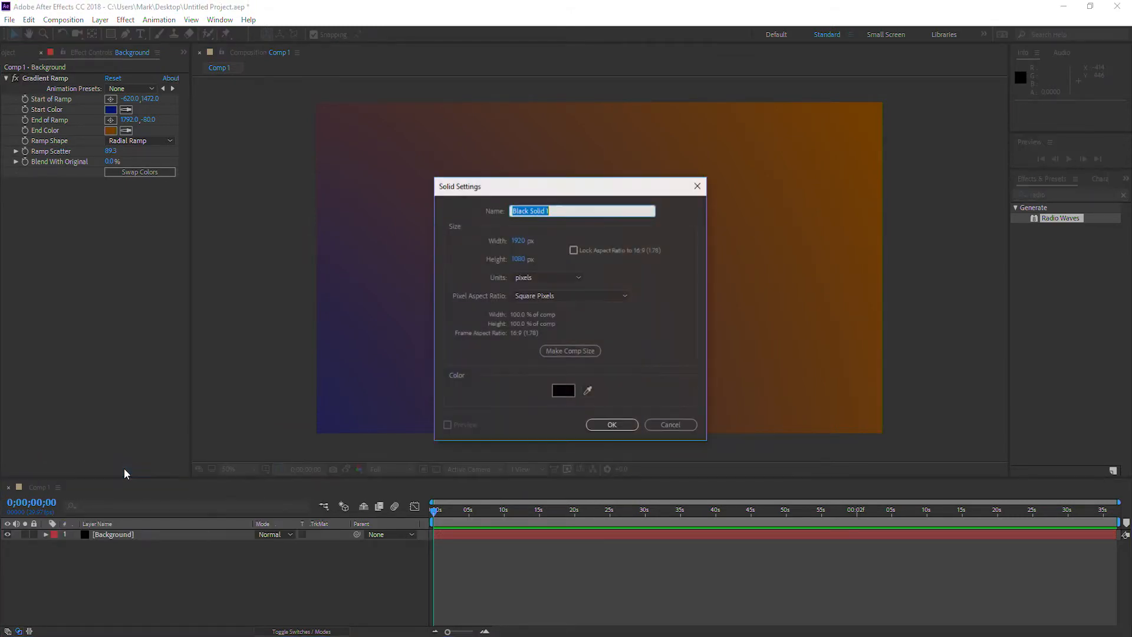
{"action": "type", "text": "Radio Waves"}
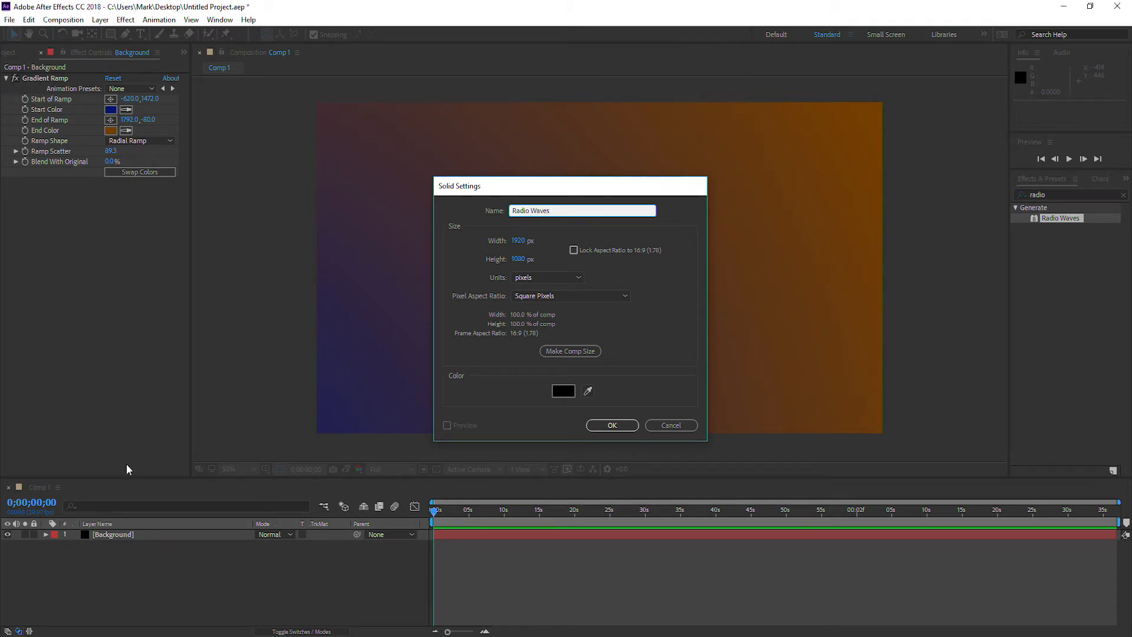
{"action": "key", "text": "Return"}
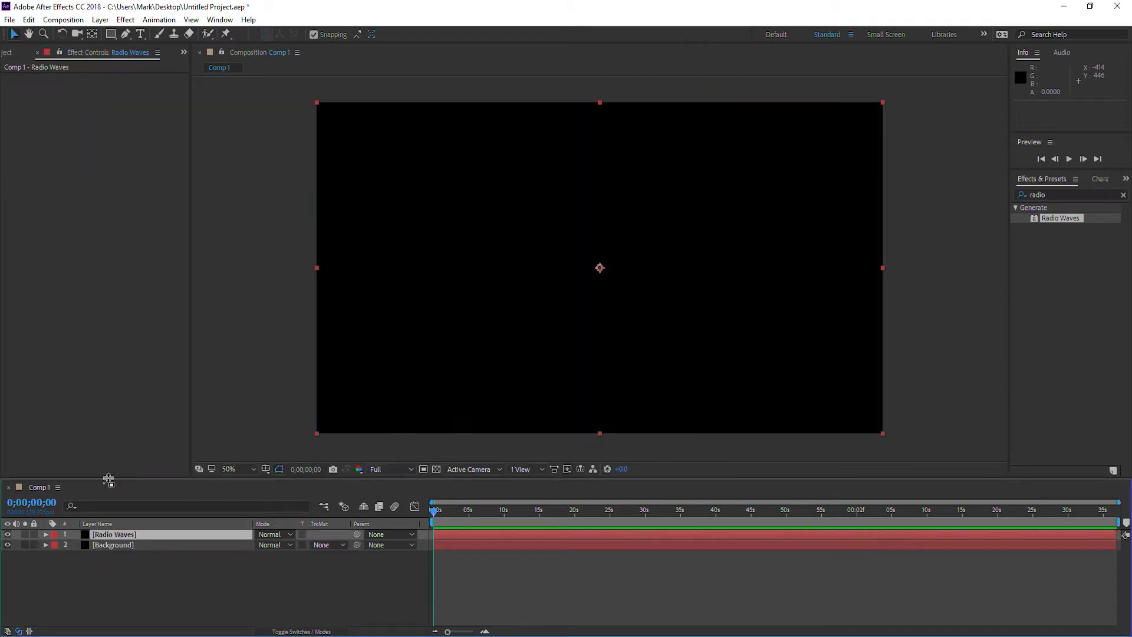
Apply the Radio Waves effect to the Radio Waves layer and move the current time to 0;00;02;18.
{"action": "left_click_drag", "start_coordinate": [1067, 219], "coordinate": [725, 261]}
{"action": "scroll", "coordinate": [483, 454], "scroll_direction": "down", "scroll_amount": 2}
{"action": "left_click_drag", "start_coordinate": [463, 511], "coordinate": [453, 528]}
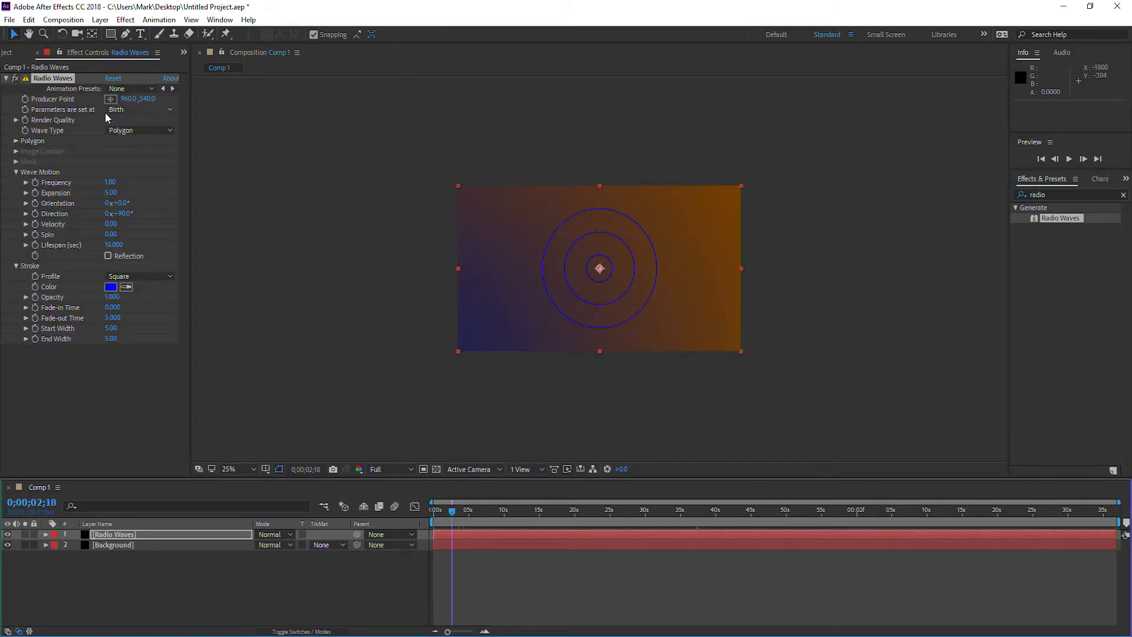
Set the number of polygon sides of the radio waves to 3.
{"action": "left_click", "coordinate": [16, 140]}
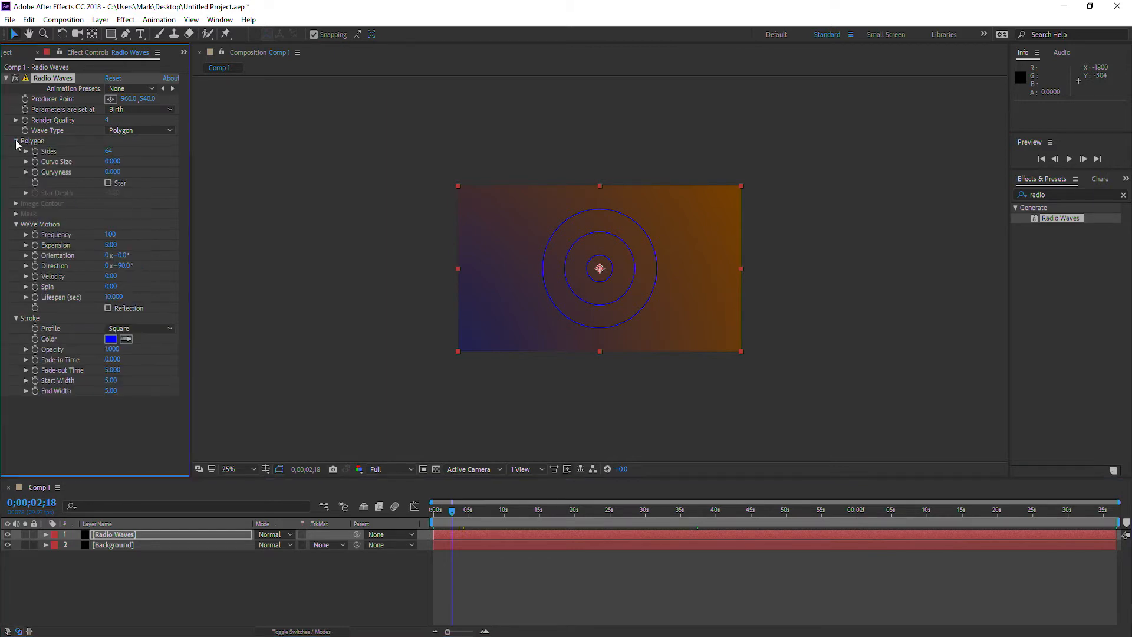
{"action": "left_click", "coordinate": [111, 151]}
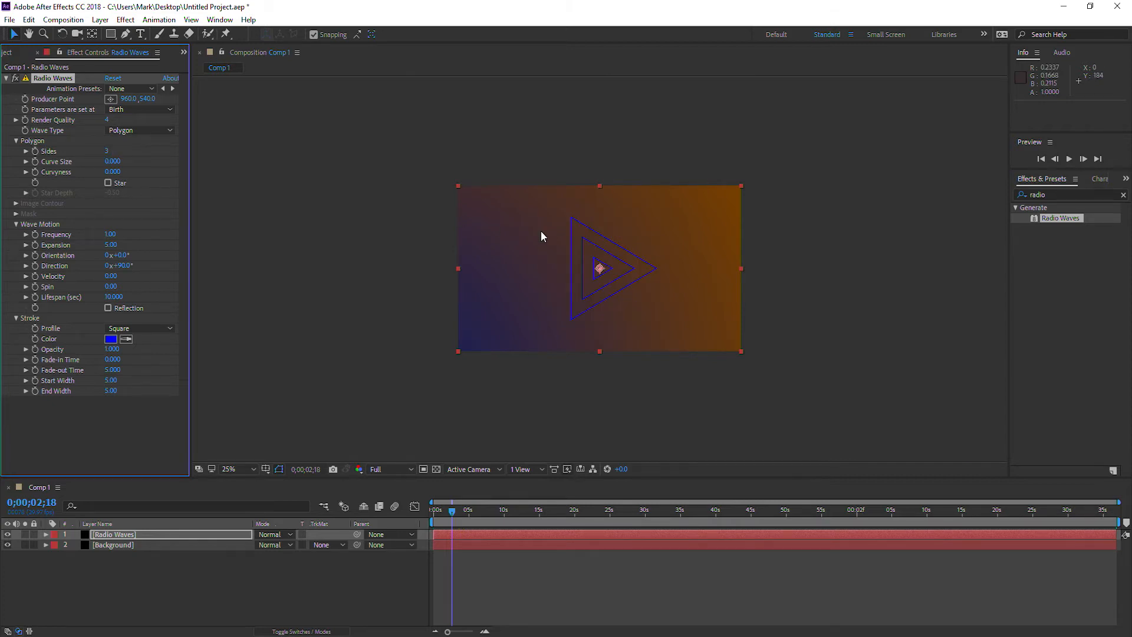
{"action": "key", "text": "period"}
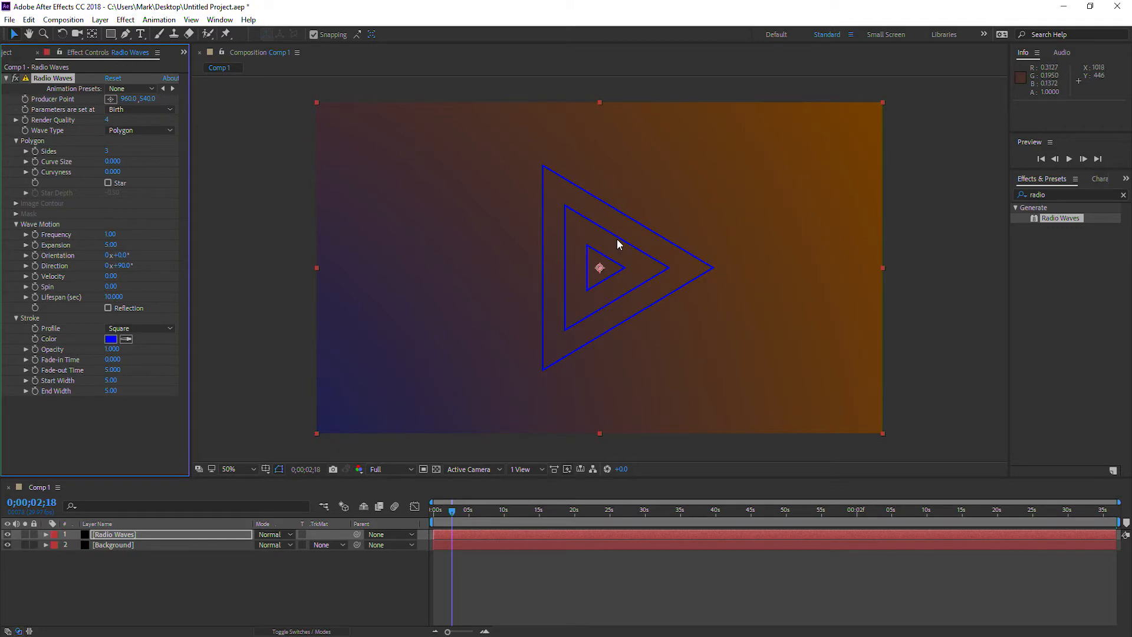
Move the waves' producer point to about 404, 368 in the upper-left area and set the polygon's curve size to 1.
{"action": "left_click_drag", "start_coordinate": [600, 267], "coordinate": [436, 215]}
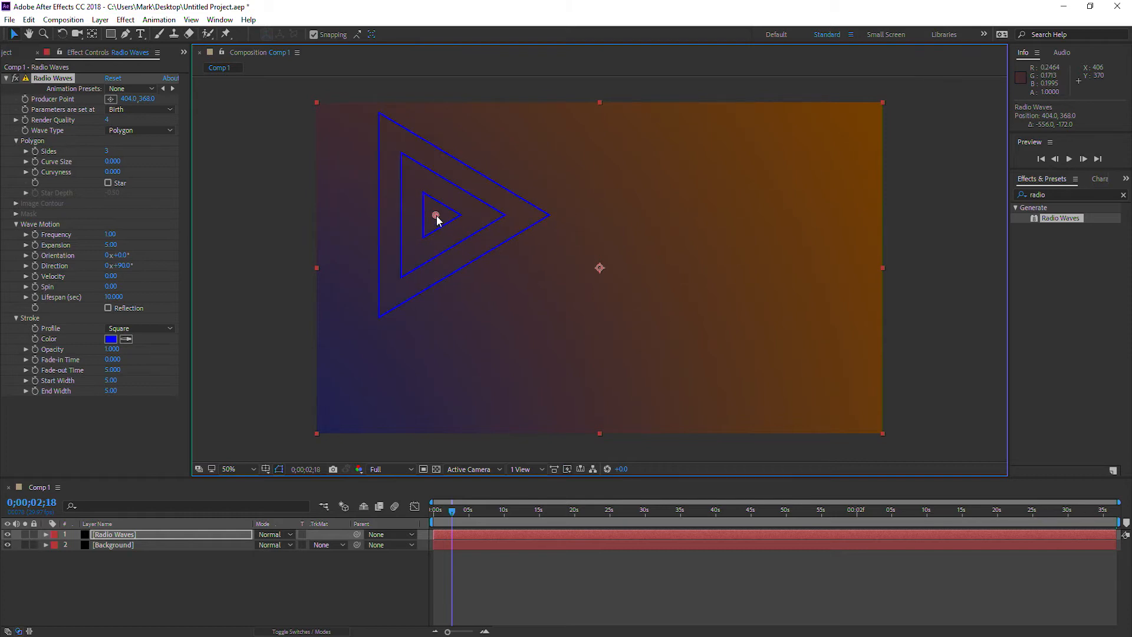
{"action": "left_click", "coordinate": [115, 161]}
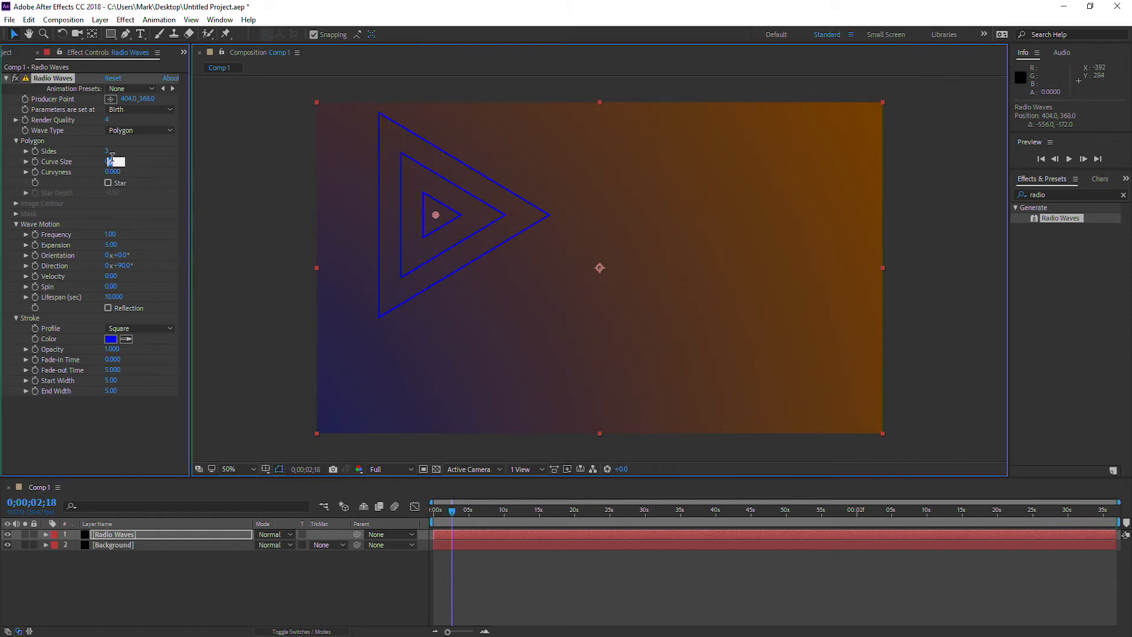
{"action": "key", "text": "Return"}
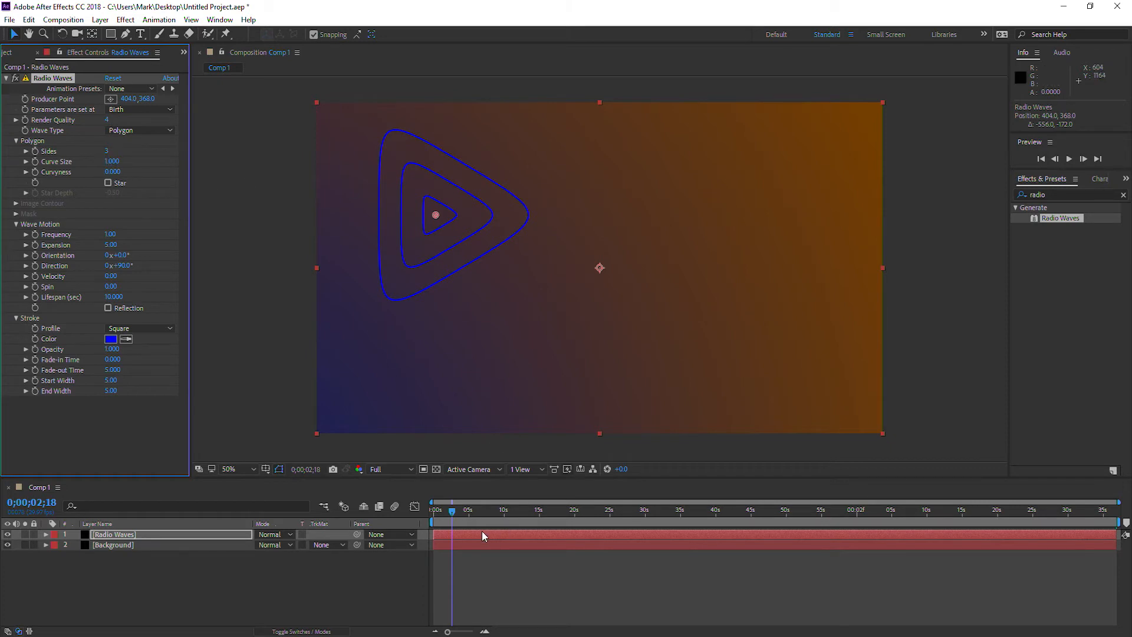
Extend the Radio Waves layer to run from about -0;01;30;12 to 0;01;39;05, and move the current time to 0;00;50;04.
{"action": "left_click_drag", "start_coordinate": [459, 508], "coordinate": [626, 509]}
{"action": "mouse_move", "coordinate": [1107, 538]}
{"action": "left_mouse_down"}
{"action": "mouse_move", "coordinate": [468, 526]}
{"action": "mouse_move", "coordinate": [1115, 533]}
{"action": "mouse_move", "coordinate": [1013, 548]}
{"action": "mouse_move", "coordinate": [1122, 546]}
{"action": "left_mouse_up"}
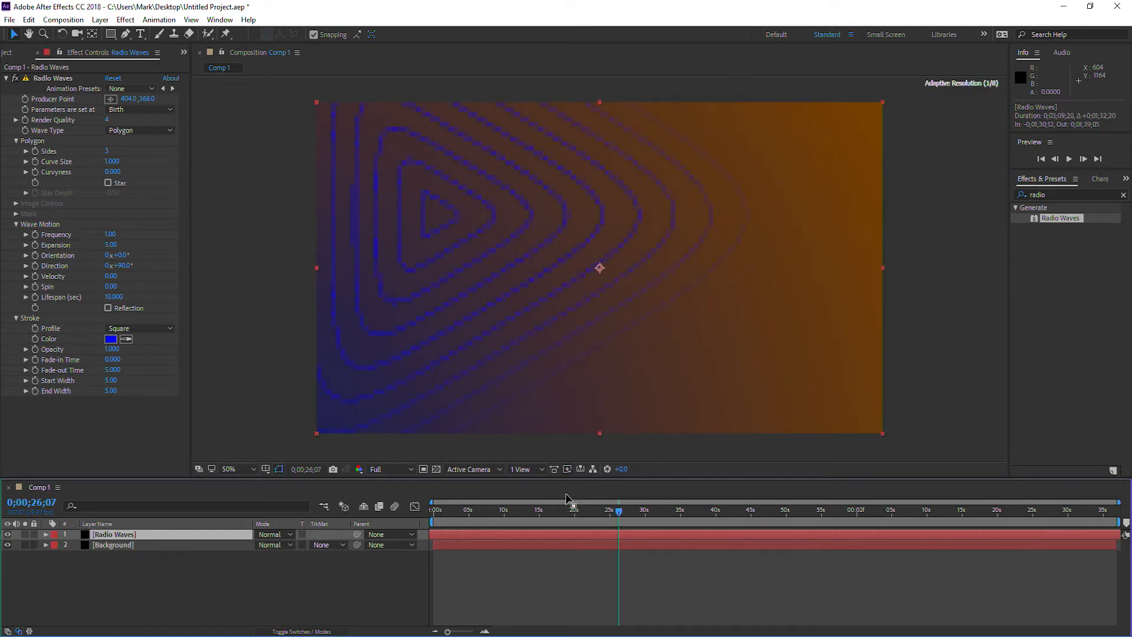
{"action": "left_click_drag", "start_coordinate": [459, 513], "coordinate": [787, 530]}
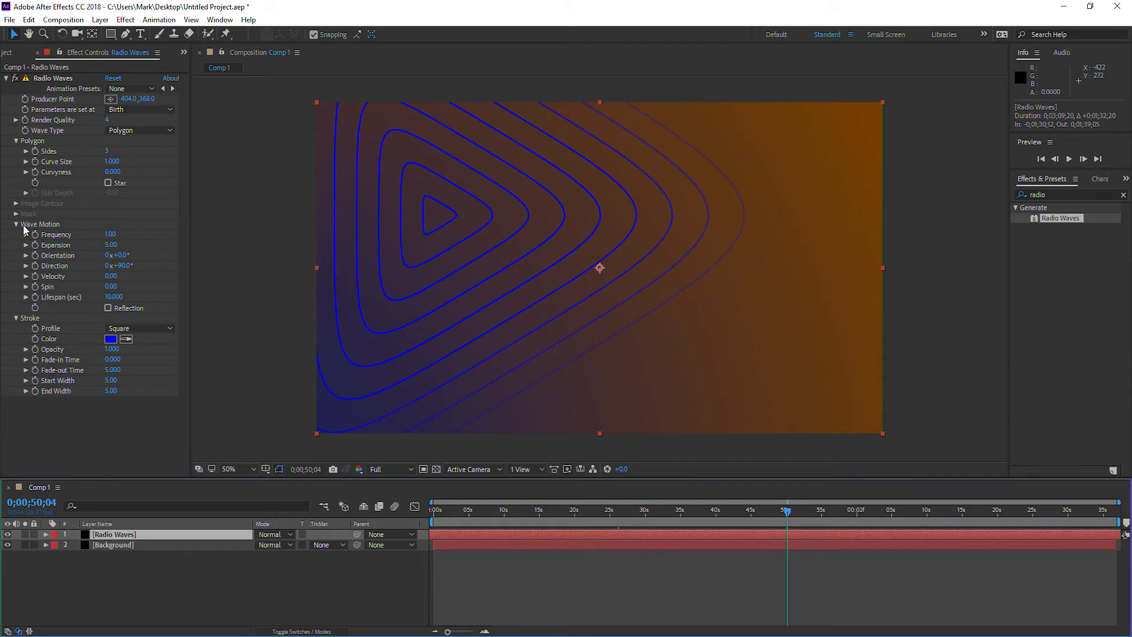
Set the wave motion's frequency to 13.4 and its expansion to 8.7.
{"action": "left_click", "coordinate": [113, 235]}
{"action": "type", "text": "13.4"}
{"action": "key", "text": "Return"}
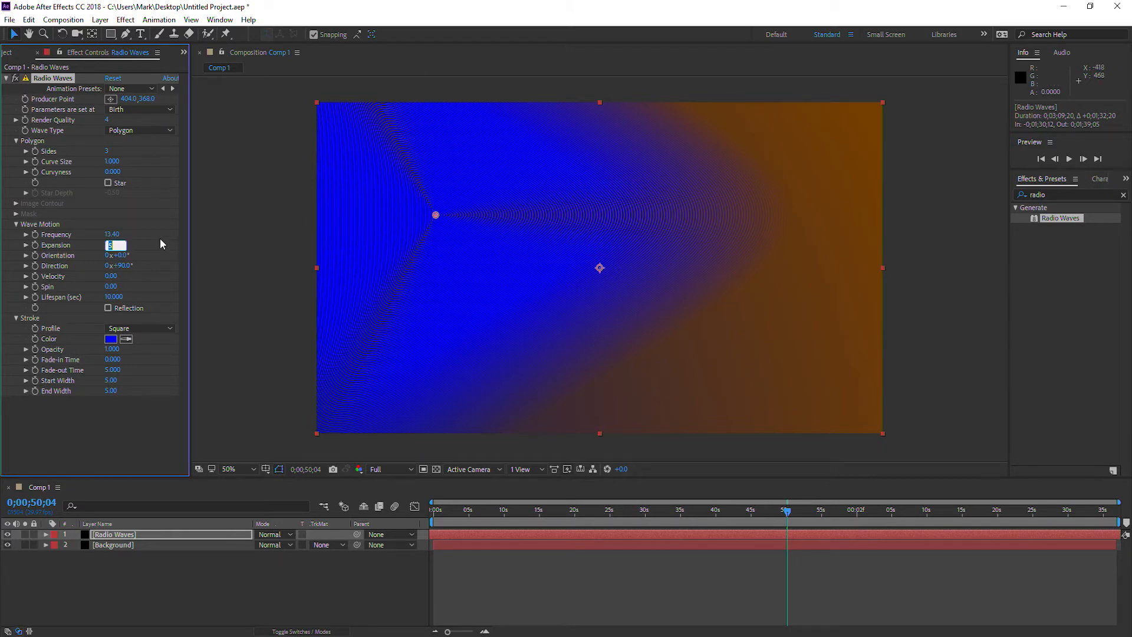
{"action": "type", "text": "8.7"}
{"action": "key", "text": "Return"}
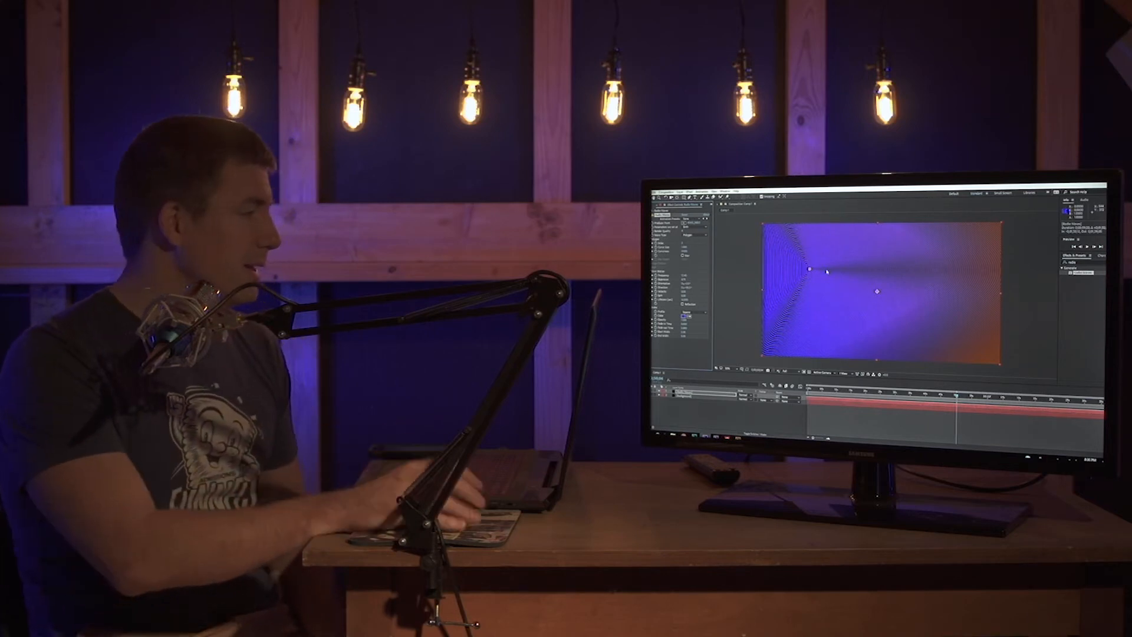
{"action": "left_click", "coordinate": [1020, 275]}
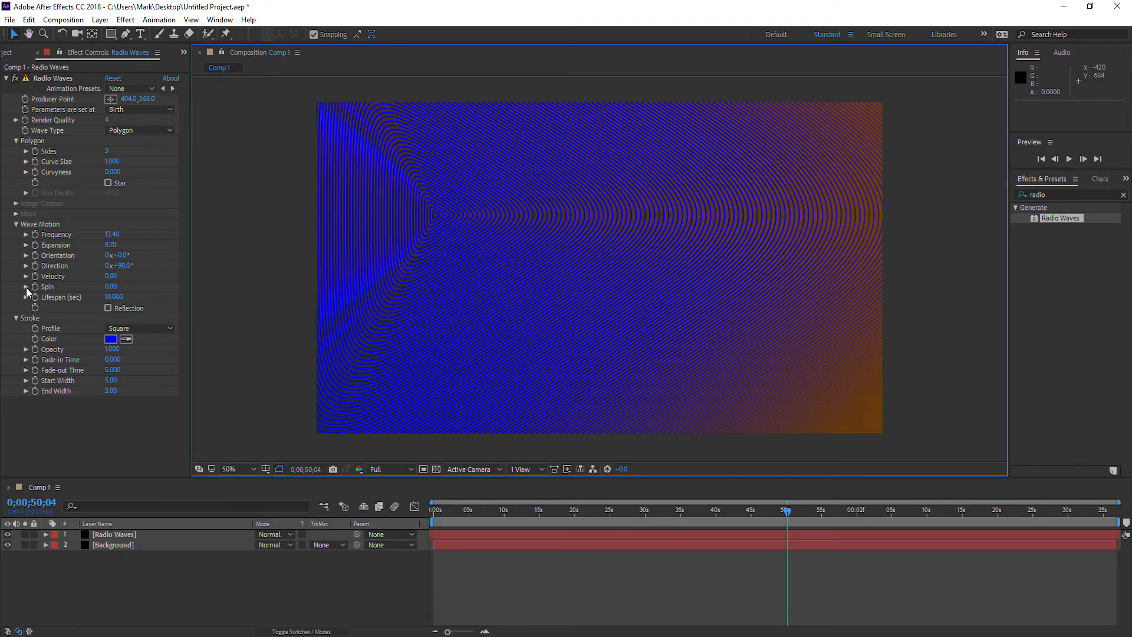
Set the wave motion's spin to 32 and turn on reflection for the radio waves.
{"action": "left_click", "coordinate": [27, 287]}
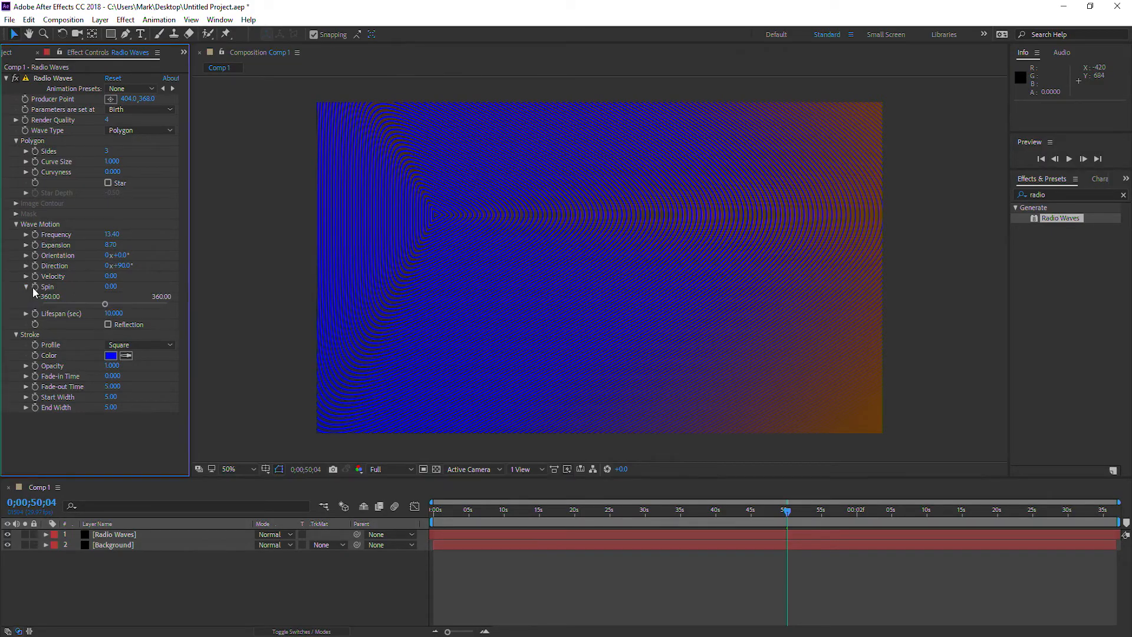
{"action": "left_click", "coordinate": [111, 287]}
{"action": "type", "text": "32"}
{"action": "key", "text": "Return"}
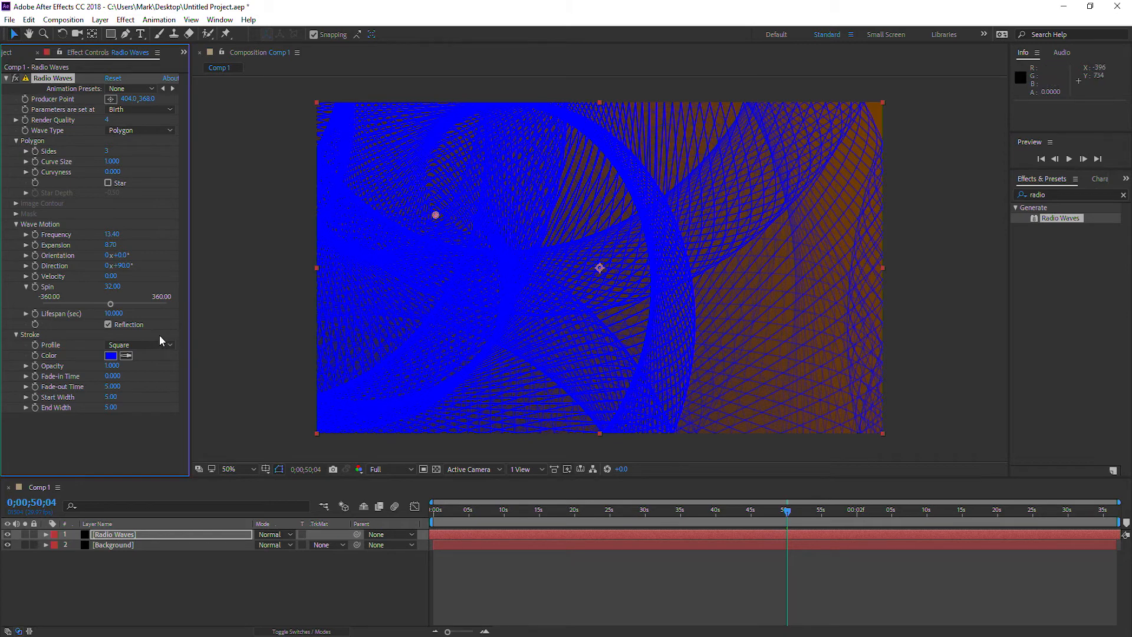
Set the wave stroke's fade-in time to 12.5 and its fade-out time to 8.9.
{"action": "left_click", "coordinate": [115, 376]}
{"action": "key", "text": "Return"}
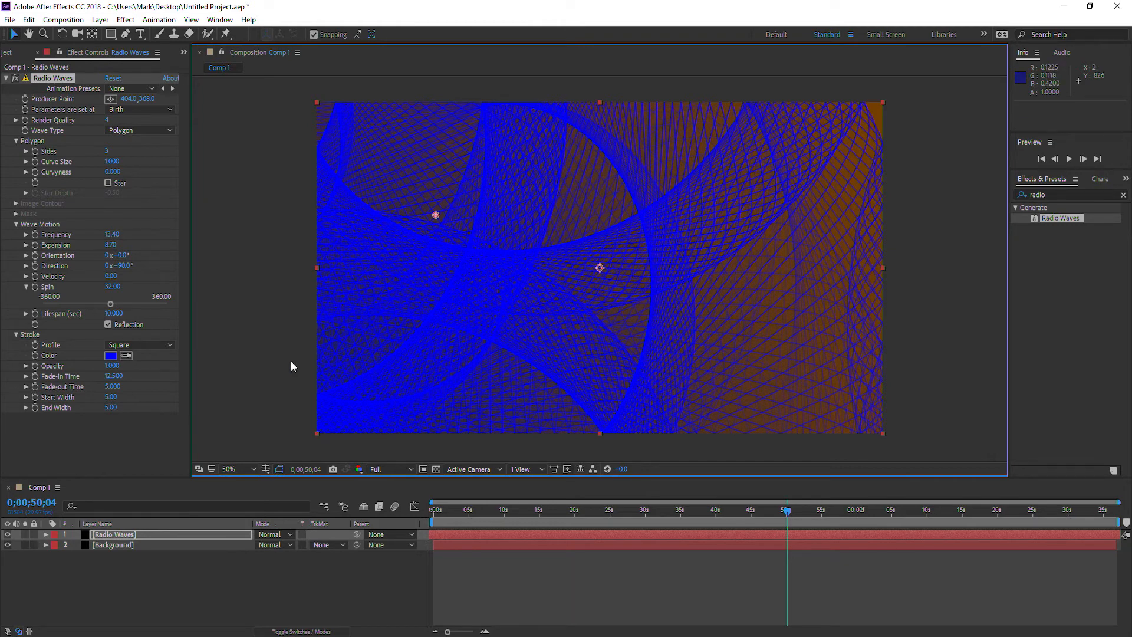
{"action": "left_click", "coordinate": [116, 387]}
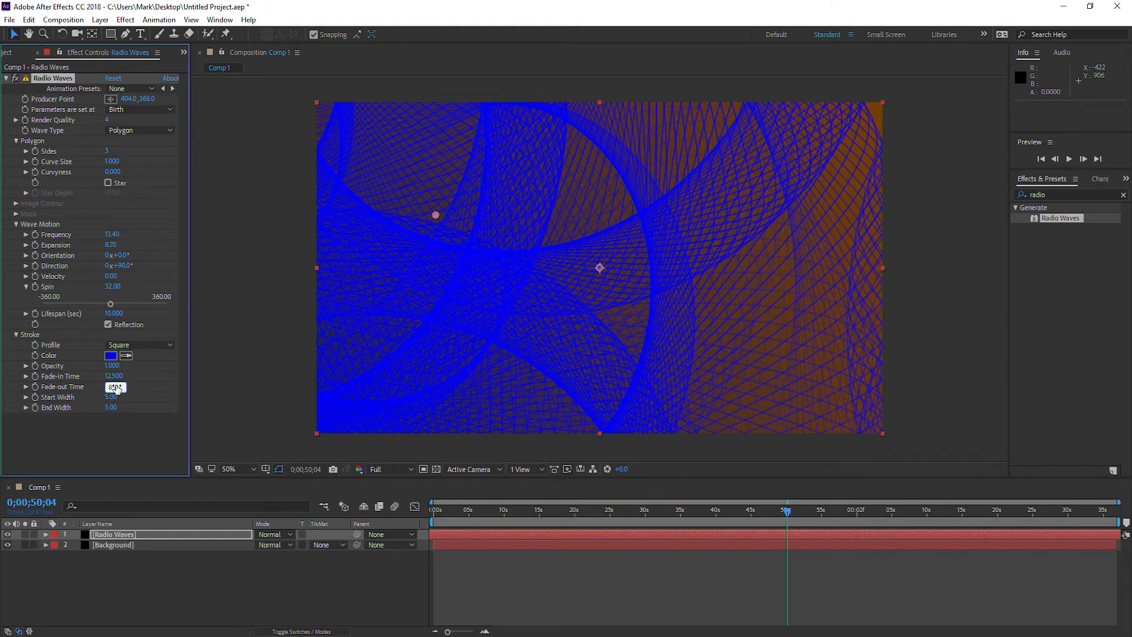
{"action": "key", "text": "Return"}
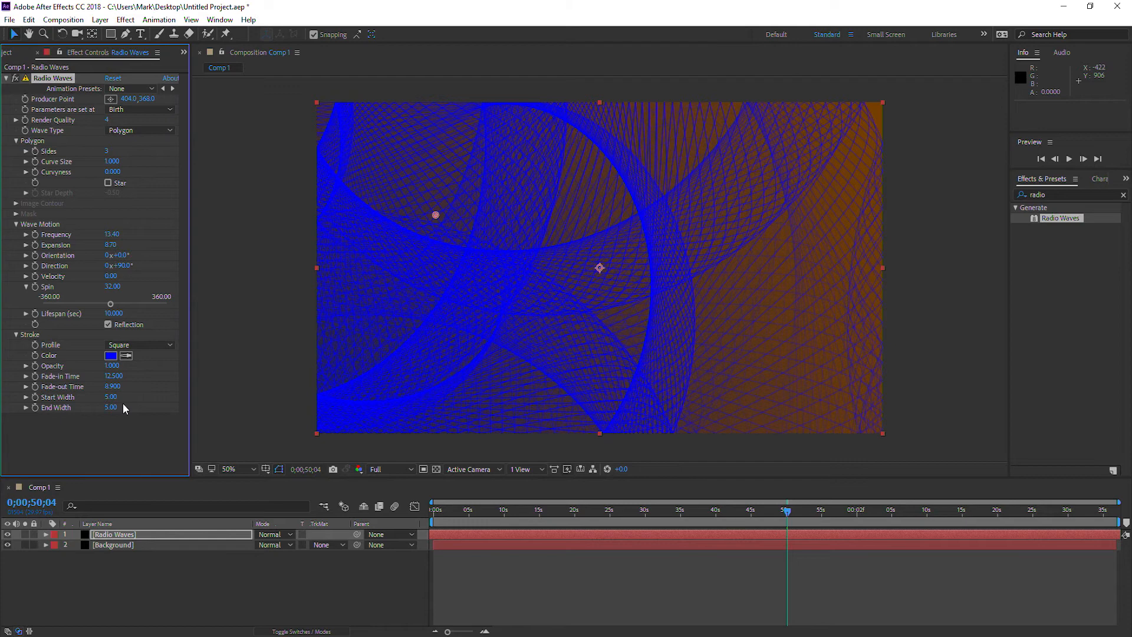
Set the wave stroke's start width to 3.6 and its end width to 2.5.
{"action": "left_click", "coordinate": [110, 396]}
{"action": "key", "text": "Return"}
{"action": "left_click", "coordinate": [110, 407]}
{"action": "key", "text": "Return"}
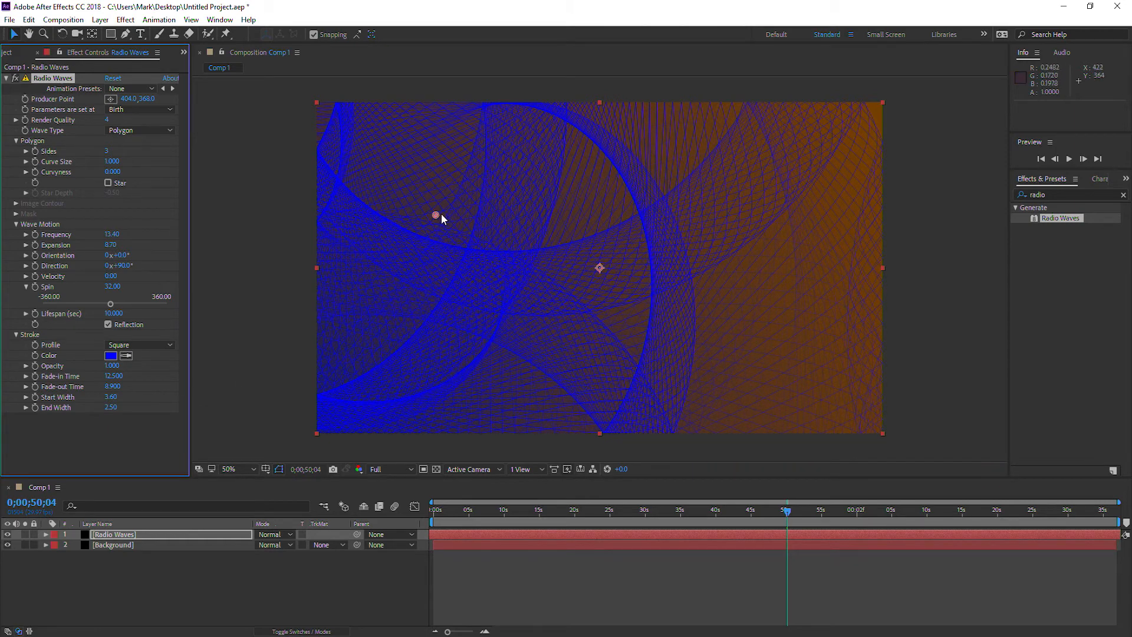
Move the waves' producer point to about 708, 390 and change the stroke color to white.
{"action": "left_click_drag", "start_coordinate": [441, 211], "coordinate": [533, 221]}
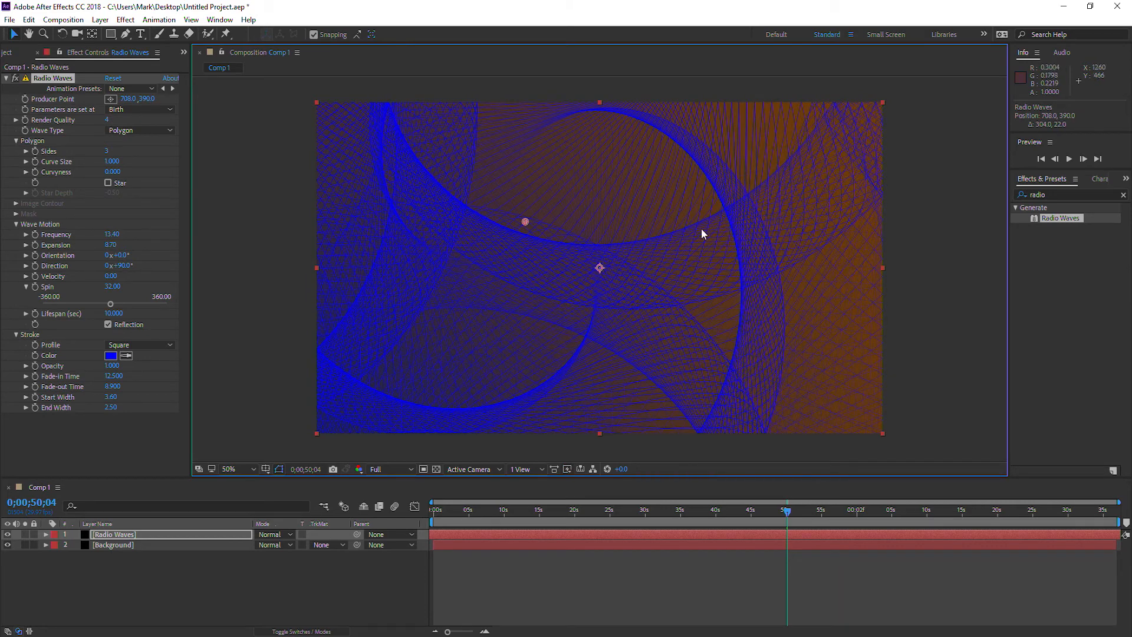
{"action": "left_click", "coordinate": [112, 356]}
{"action": "left_click", "coordinate": [28, 237]}
{"action": "left_click", "coordinate": [299, 238]}
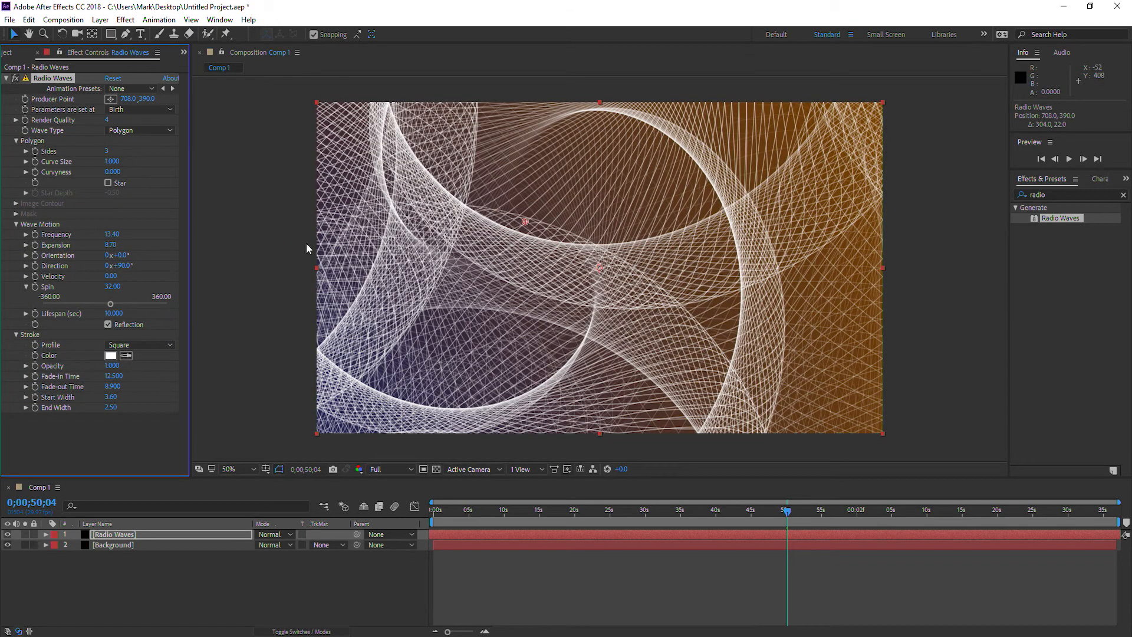
Try the waves' producer point at about 450, 356 and at about 1490, 716 in the lower-right area.
{"action": "scroll", "coordinate": [379, 155], "scroll_direction": "down", "scroll_amount": 2}
{"action": "scroll", "coordinate": [456, 165], "scroll_direction": "up", "scroll_amount": 2}
{"action": "left_click_drag", "start_coordinate": [525, 221], "coordinate": [449, 211]}
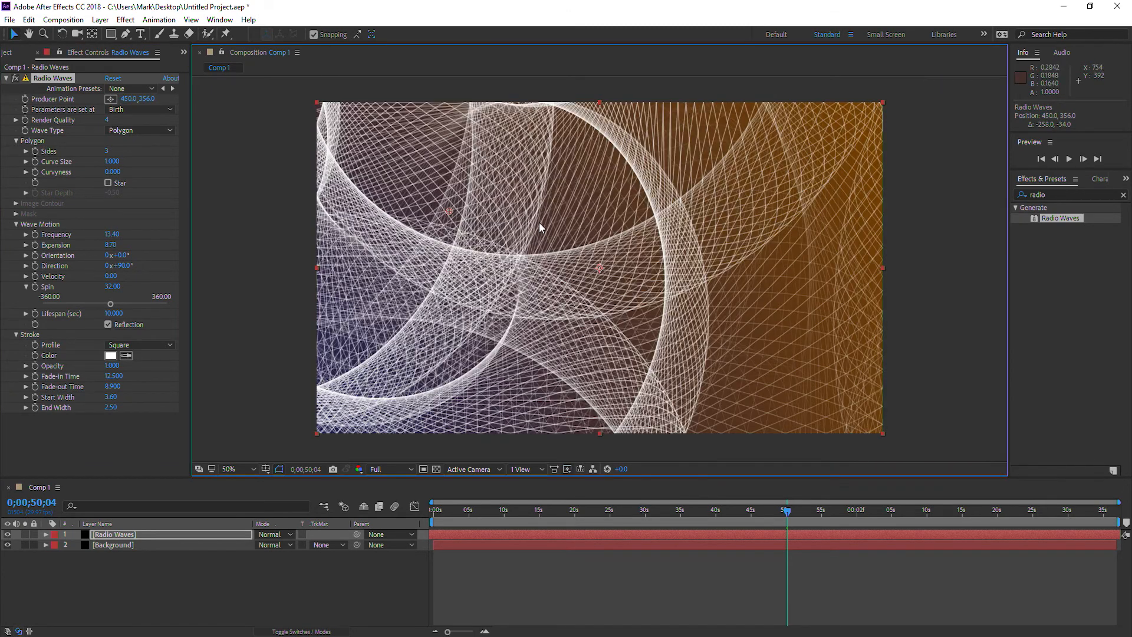
{"action": "left_click_drag", "start_coordinate": [447, 213], "coordinate": [755, 320]}
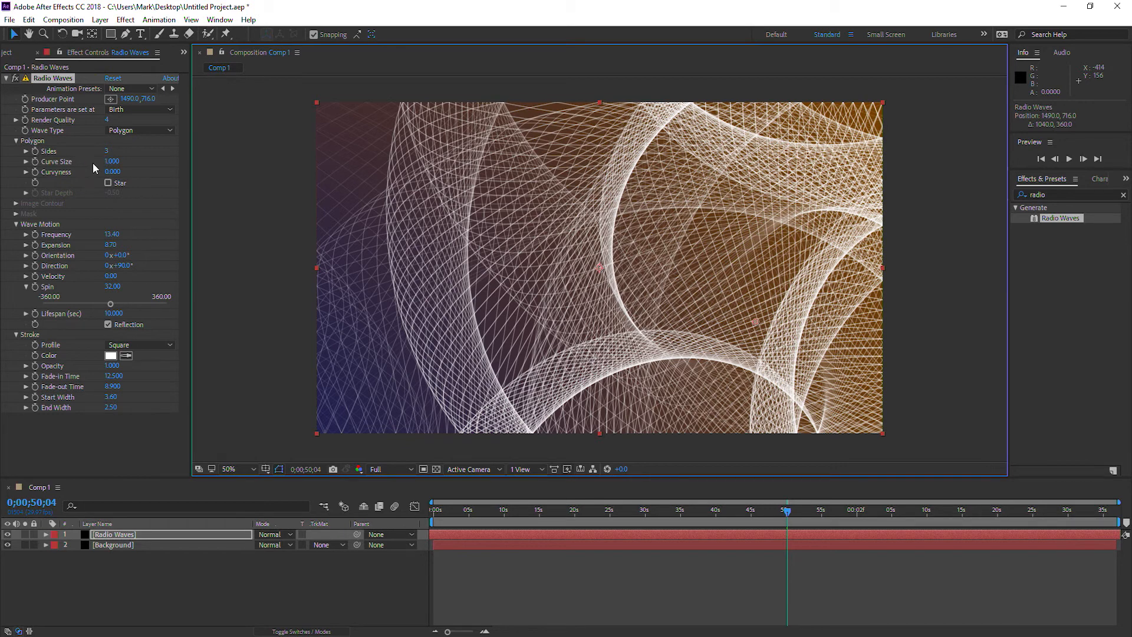
Try 16 and 8 polygon sides for the radio waves, and set the number of sides back to 3.
{"action": "left_click", "coordinate": [26, 152]}
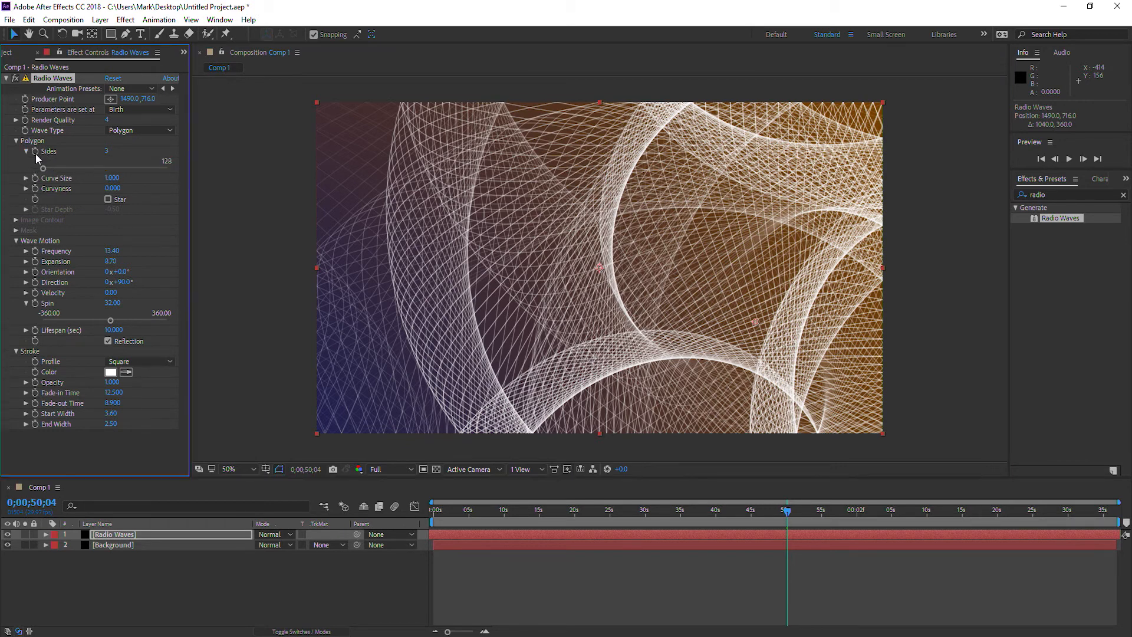
{"action": "left_click_drag", "start_coordinate": [45, 164], "coordinate": [56, 165]}
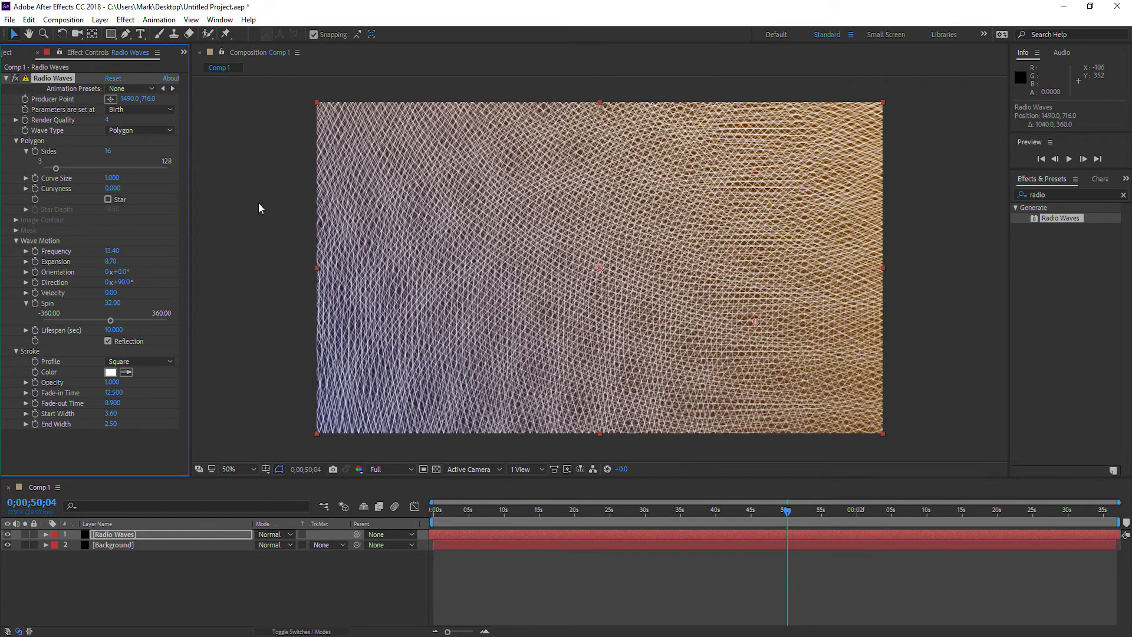
{"action": "left_click_drag", "start_coordinate": [54, 168], "coordinate": [48, 168]}
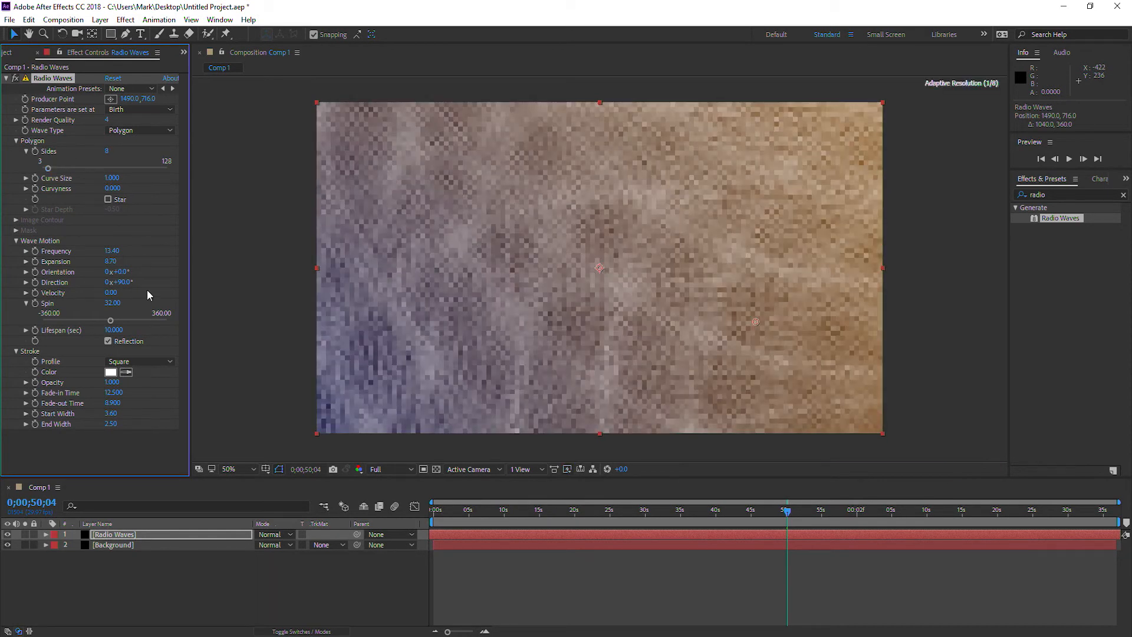
{"action": "left_click", "coordinate": [107, 152]}
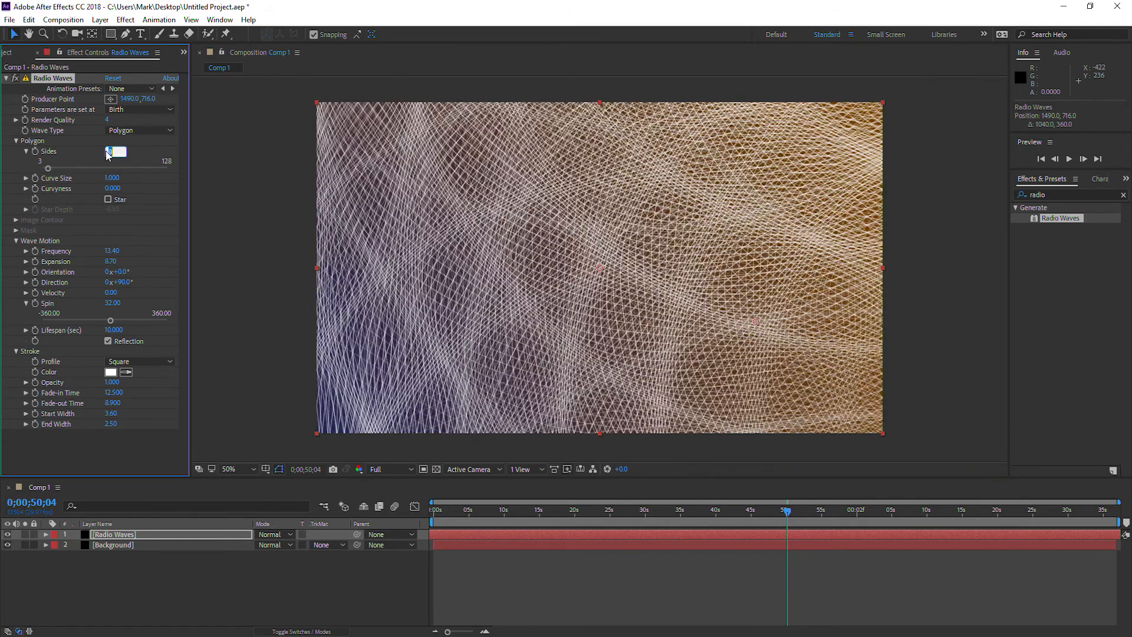
{"action": "key", "text": "Return"}
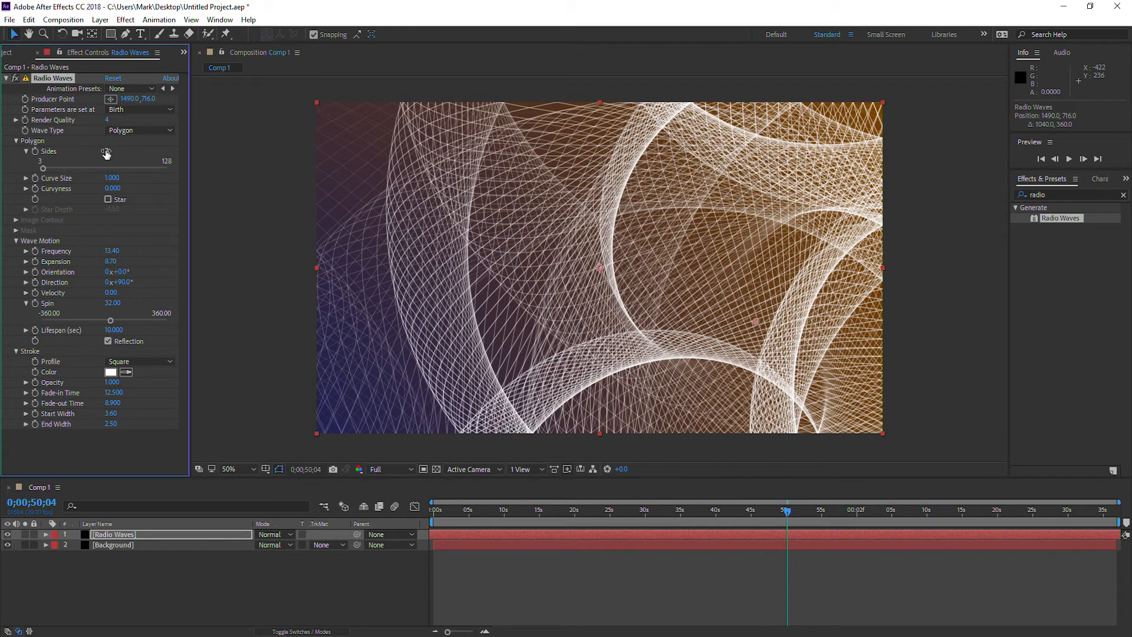
Move the waves' producer point to about 556, 386 and set the Radio Waves layer's blending mode to Overlay.
{"action": "mouse_move", "coordinate": [755, 321]}
{"action": "left_mouse_down"}
{"action": "mouse_move", "coordinate": [469, 203]}
{"action": "mouse_move", "coordinate": [477, 218]}
{"action": "left_mouse_up"}
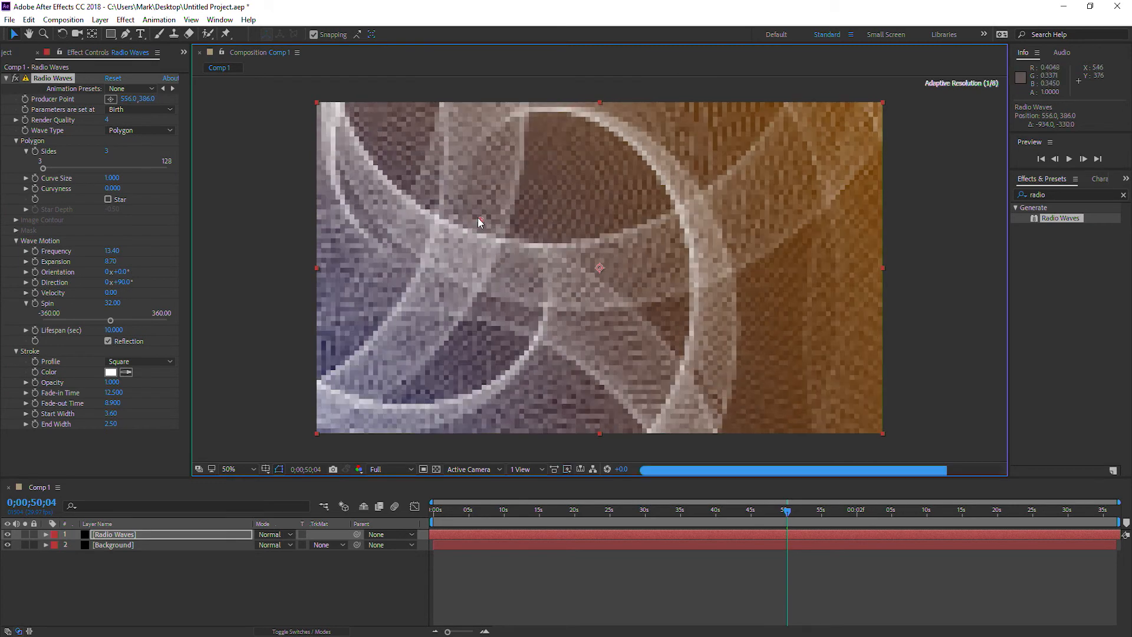
{"action": "left_click", "coordinate": [137, 535]}
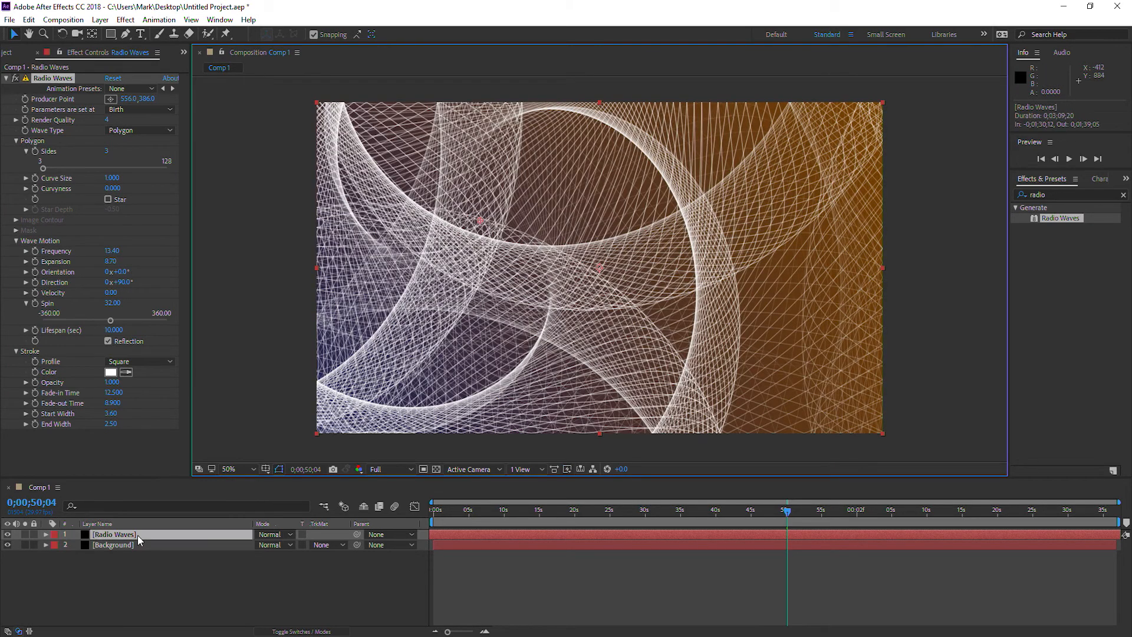
{"action": "left_click", "coordinate": [290, 534]}
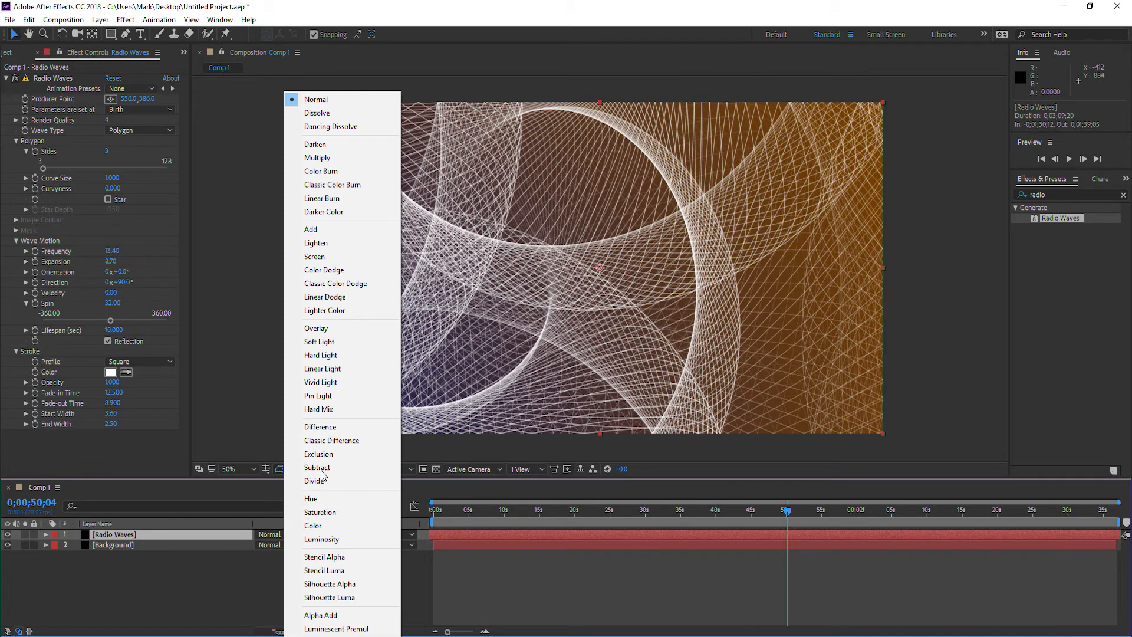
{"action": "left_click", "coordinate": [339, 329]}
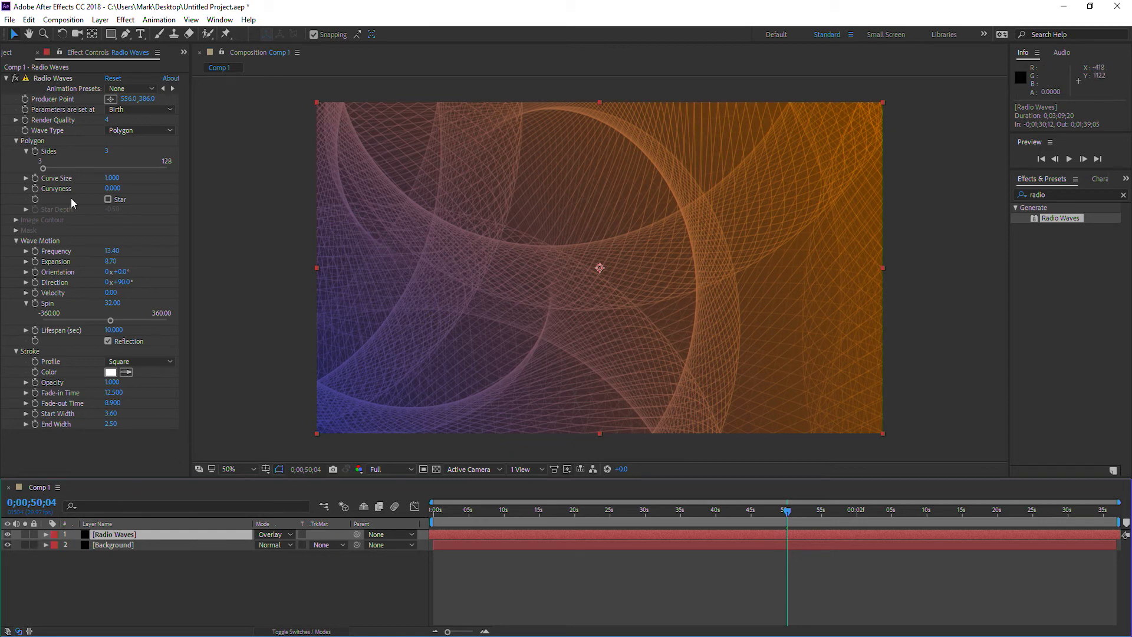
Create a new composition from Comp 1 and add Comp 1 to it a second time as the lower layer.
{"action": "left_click", "coordinate": [11, 53]}
{"action": "left_click_drag", "start_coordinate": [16, 176], "coordinate": [36, 471]}
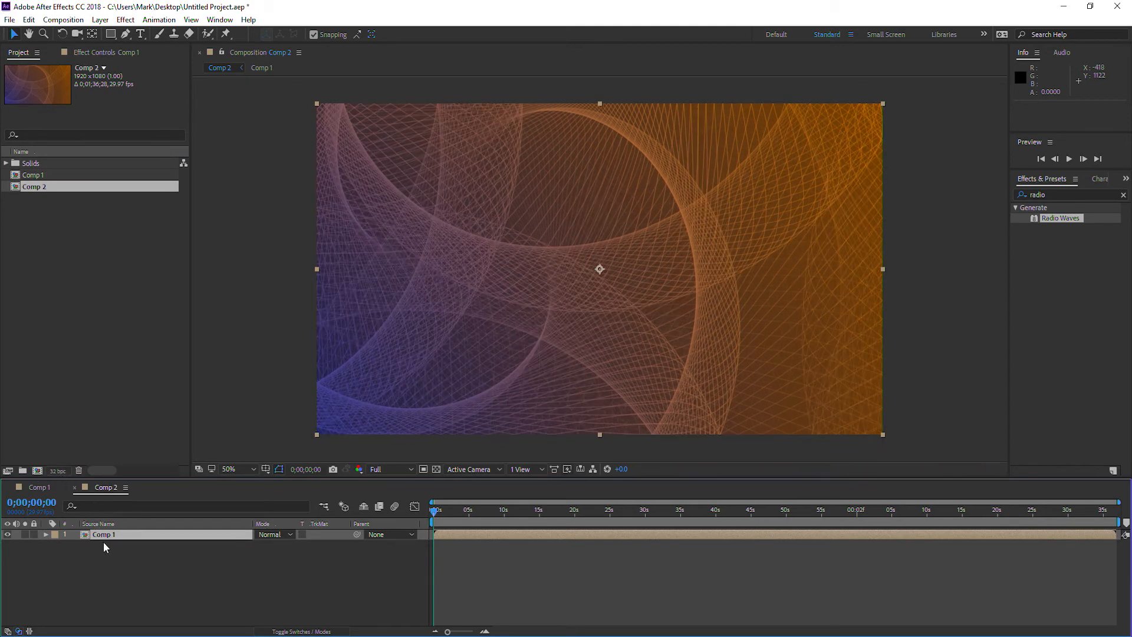
{"action": "left_click_drag", "start_coordinate": [17, 176], "coordinate": [131, 563]}
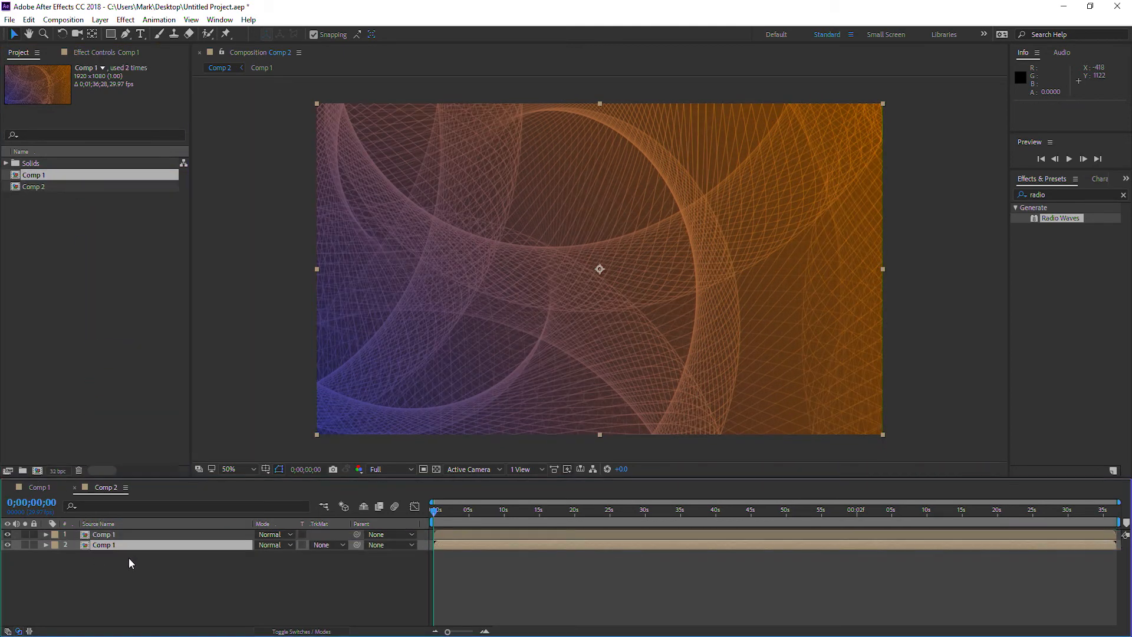
Apply a Gaussian Blur to the upper Comp 1 layer with blurriness 32 and Repeat Edge Pixels enabled.
{"action": "left_click", "coordinate": [102, 535]}
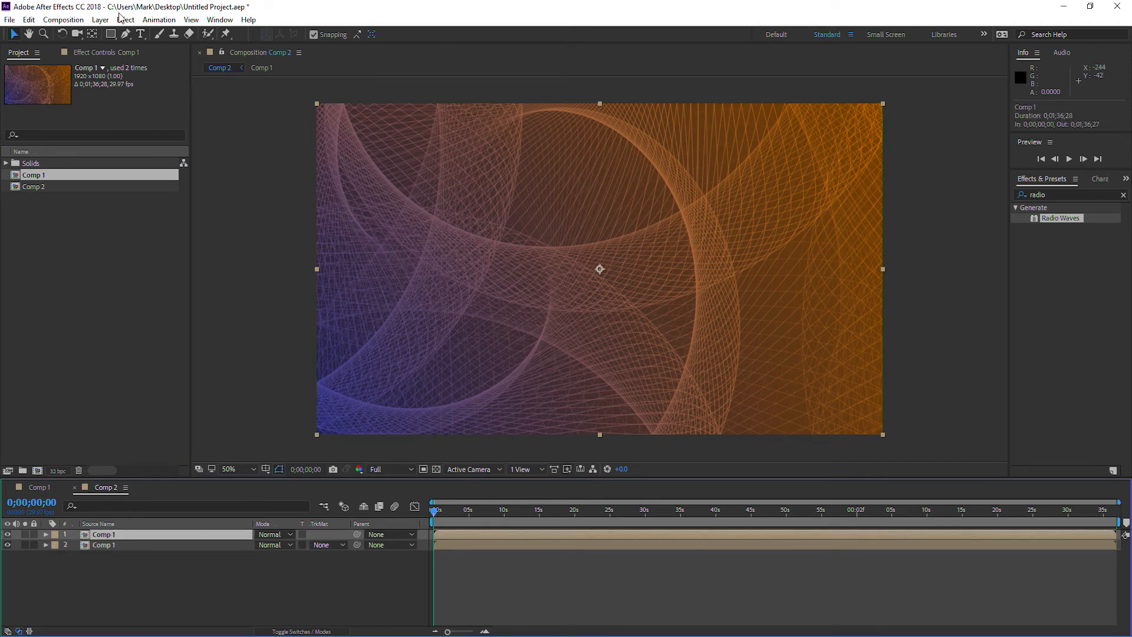
{"action": "left_click", "coordinate": [125, 19]}
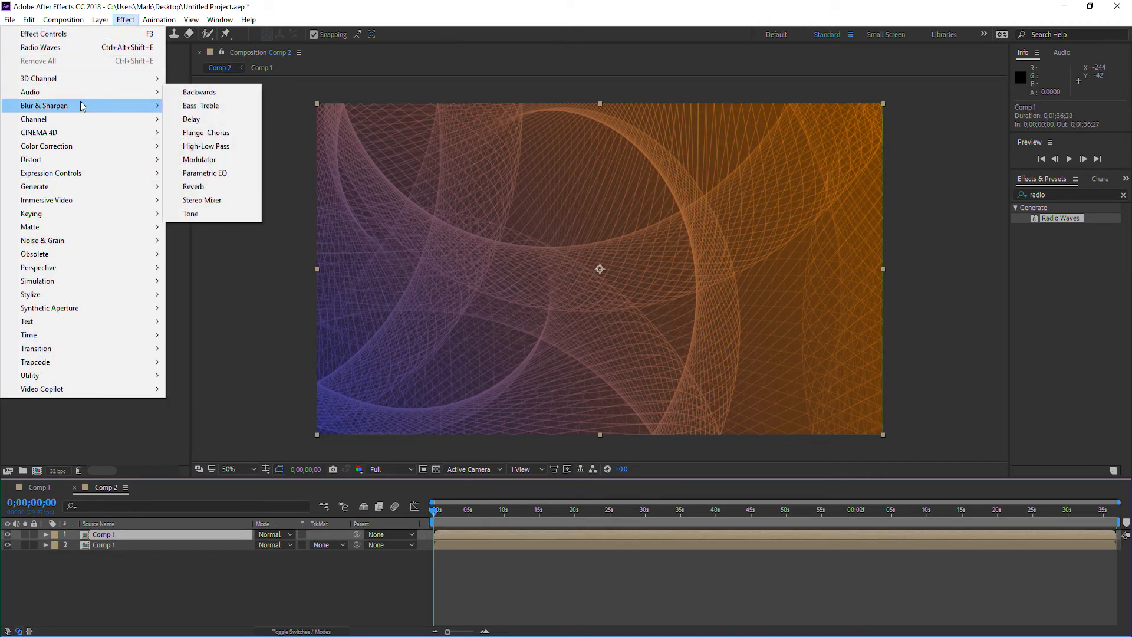
{"action": "mouse_move", "coordinate": [82, 105]}
{"action": "left_click", "coordinate": [203, 254]}
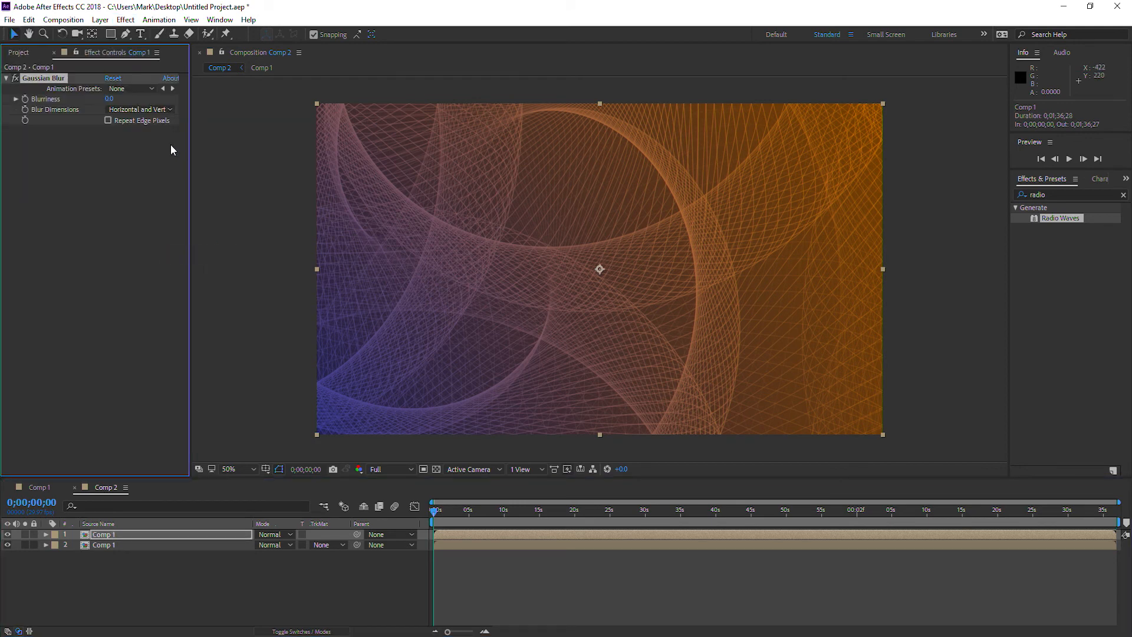
{"action": "left_click", "coordinate": [112, 99]}
{"action": "key", "text": "Return"}
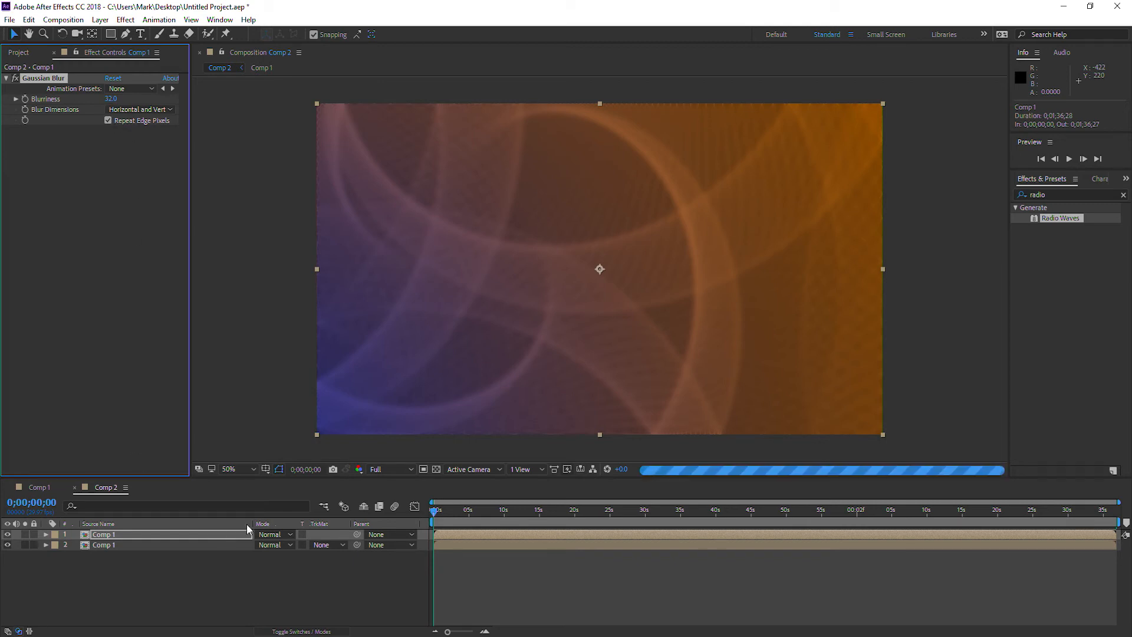
Set the blurred Comp 1 layer's blending mode to Overlay.
{"action": "left_click", "coordinate": [290, 534]}
{"action": "left_click", "coordinate": [290, 539]}
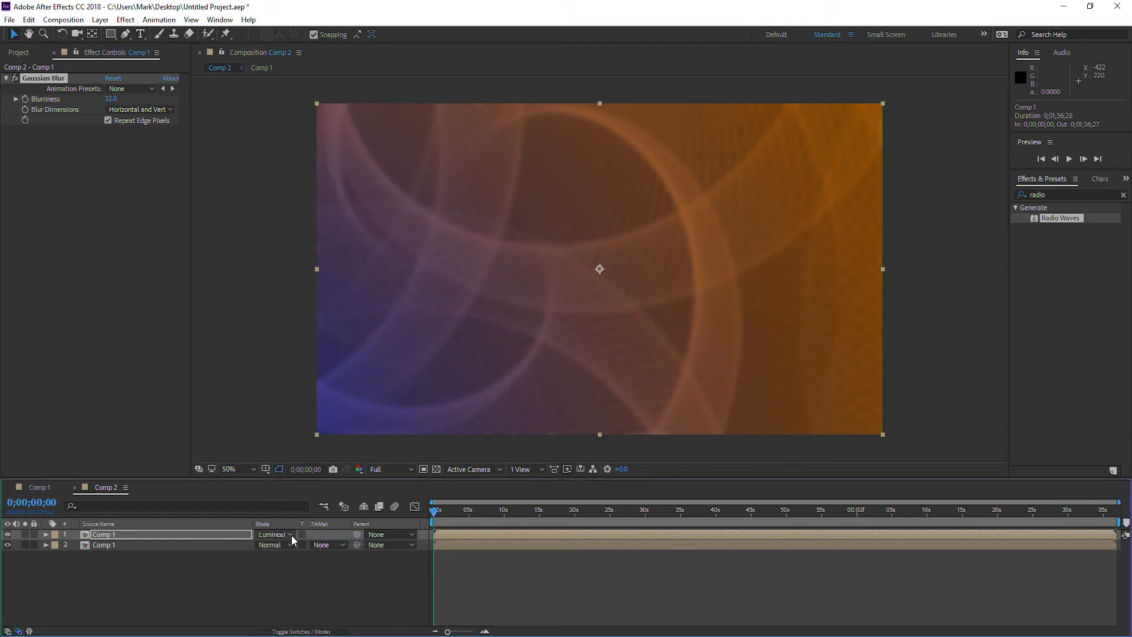
{"action": "left_click", "coordinate": [290, 534]}
{"action": "left_click", "coordinate": [346, 328]}
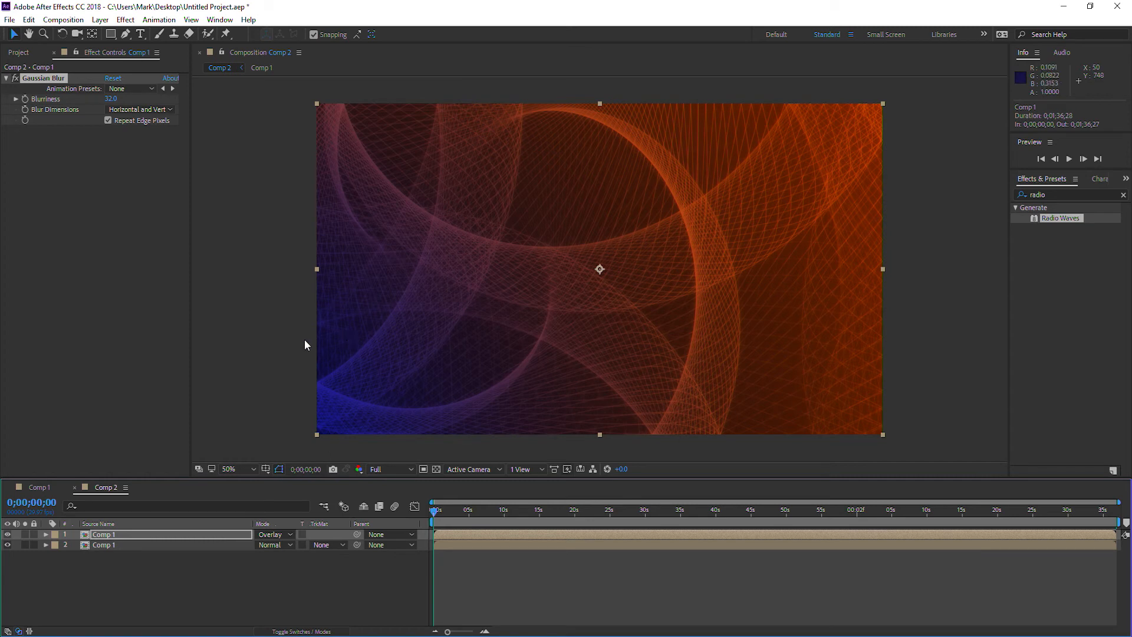
Set the blurred Comp 1 layer's opacity to 80%, collapse its properties and deselect it.
{"action": "left_click", "coordinate": [46, 535]}
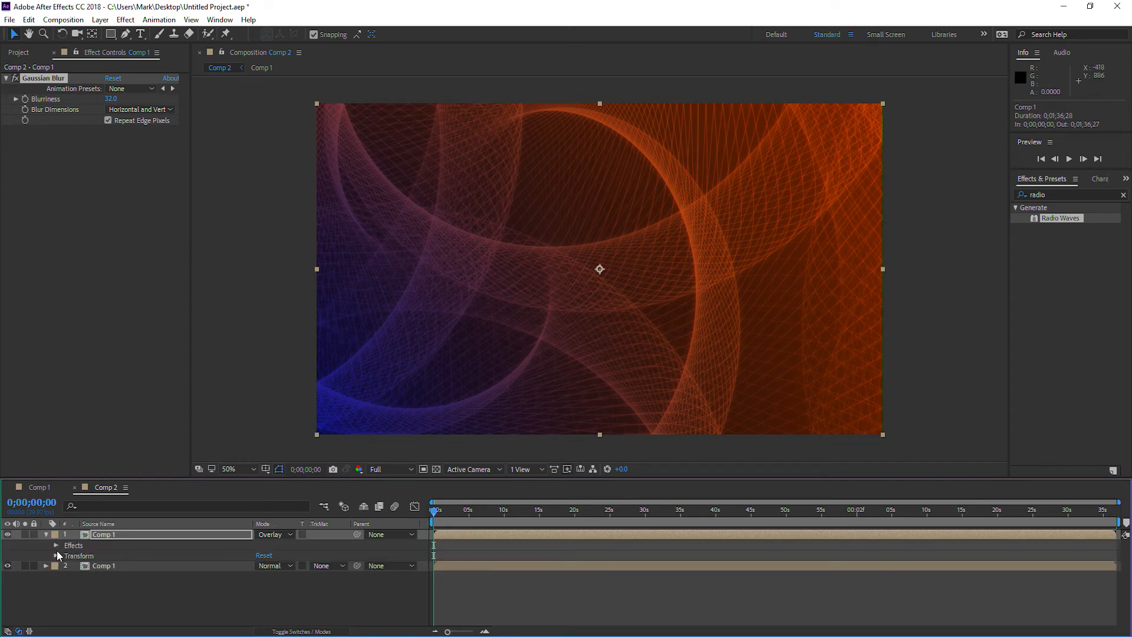
{"action": "left_click", "coordinate": [57, 554]}
{"action": "left_click", "coordinate": [263, 606]}
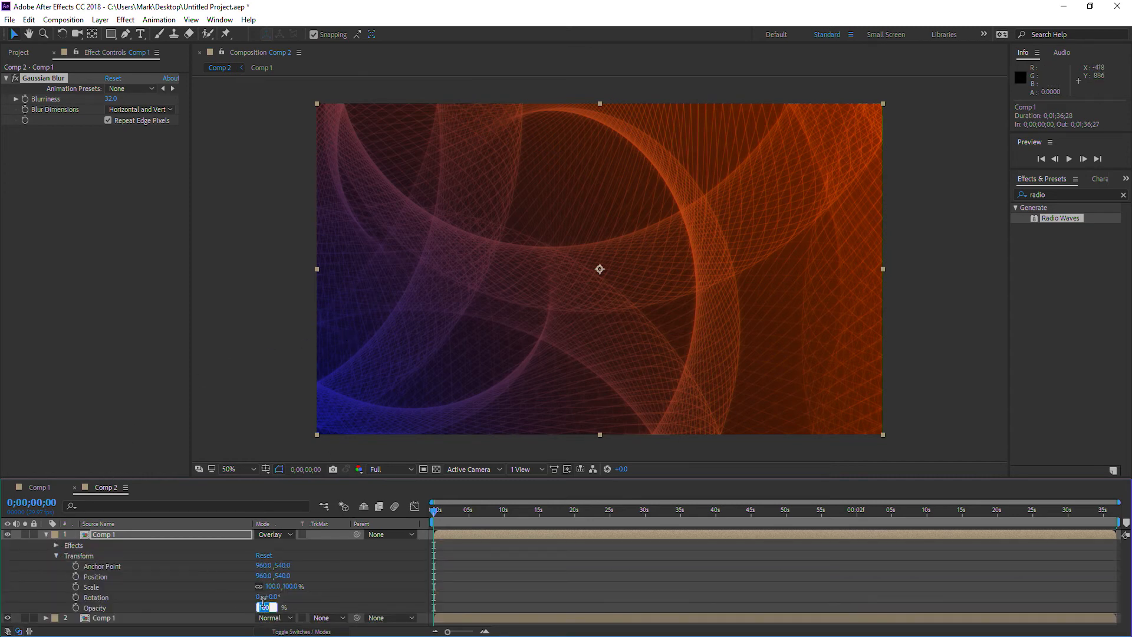
{"action": "type", "text": "80"}
{"action": "key", "text": "Return"}
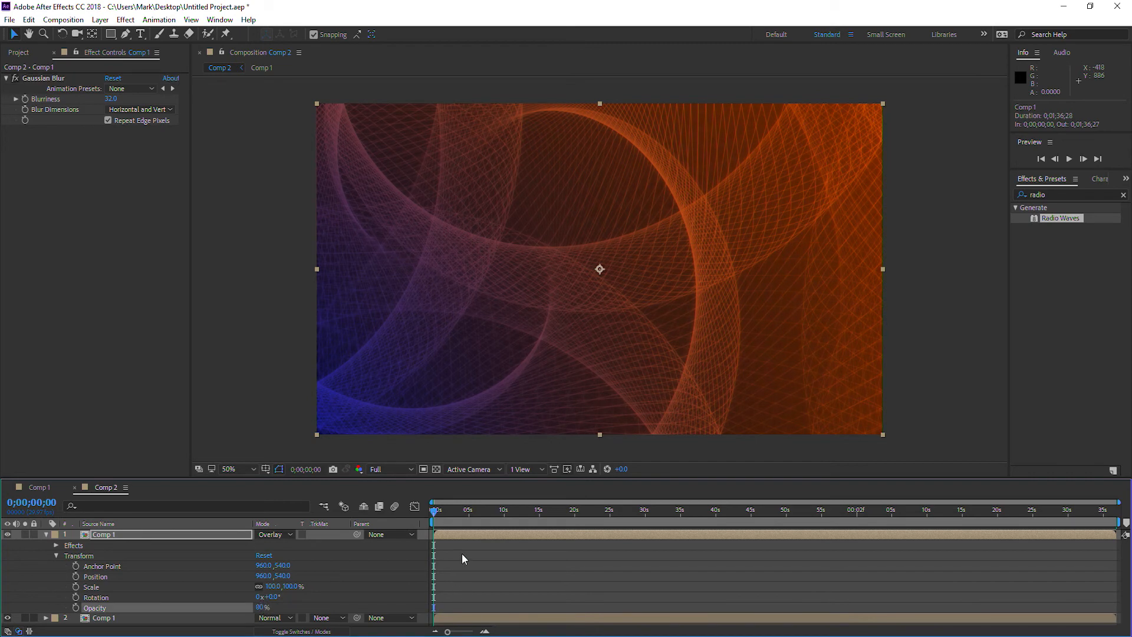
{"action": "left_click", "coordinate": [46, 533]}
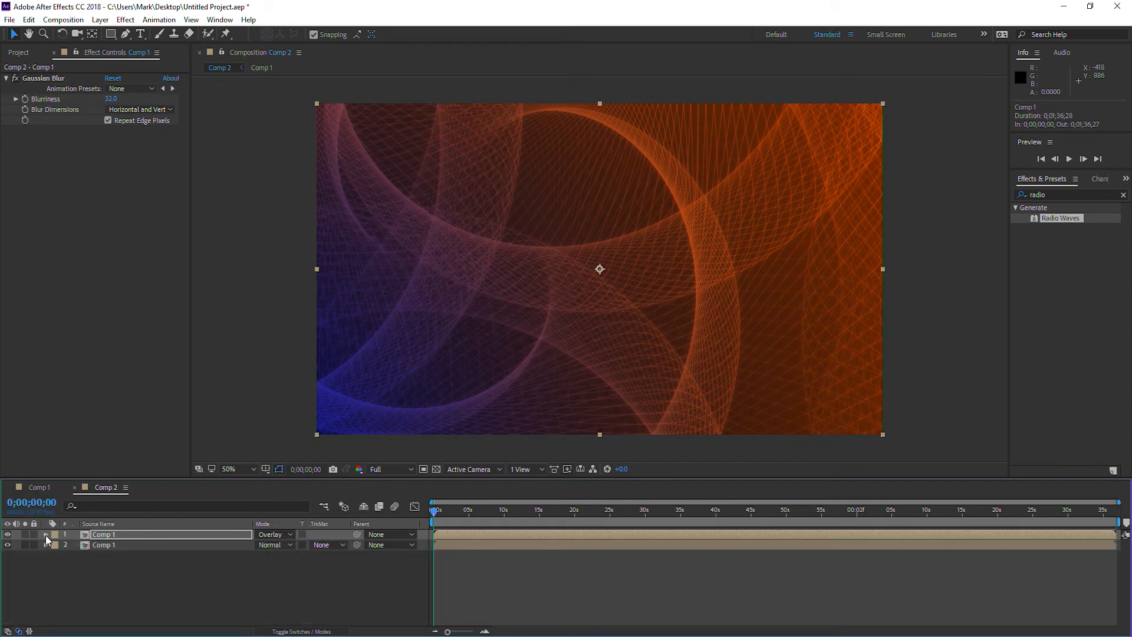
{"action": "left_click", "coordinate": [69, 579]}
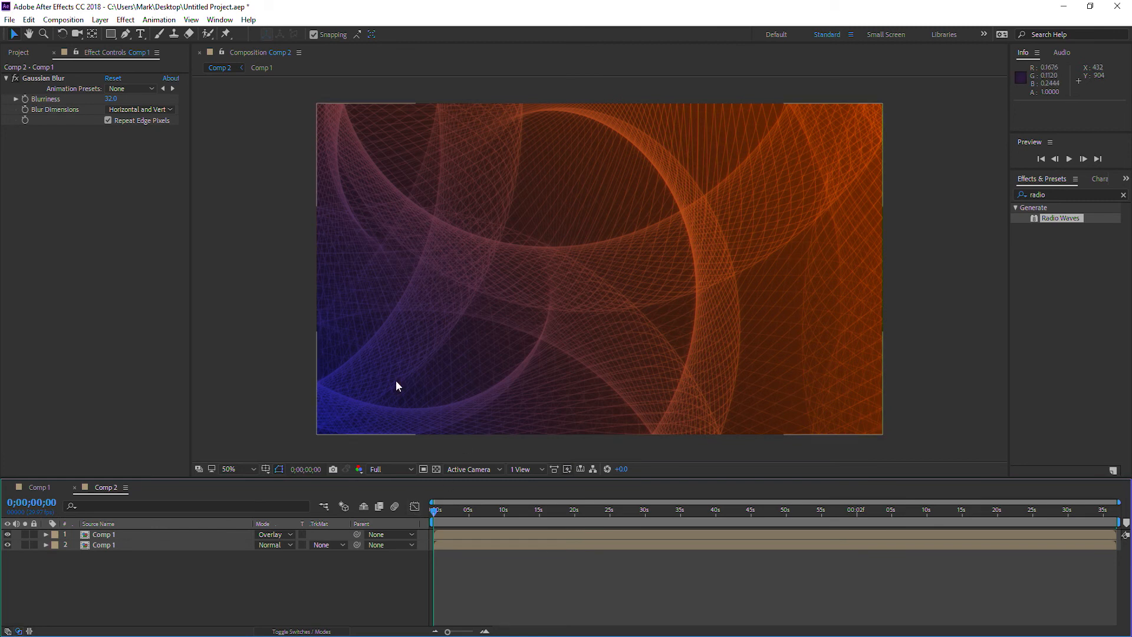
Create a new composition from Comp 2 and set its duration to 0;02;36;28.
{"action": "left_click", "coordinate": [19, 52]}
{"action": "left_click_drag", "start_coordinate": [17, 186], "coordinate": [37, 469]}
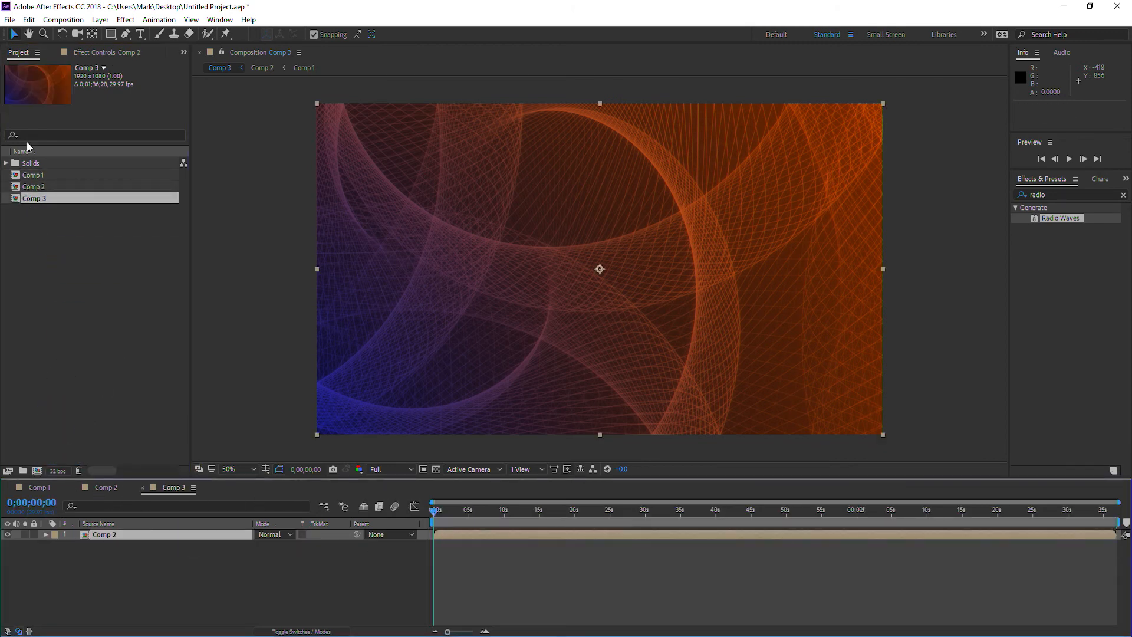
{"action": "left_click", "coordinate": [63, 19]}
{"action": "left_click", "coordinate": [82, 48]}
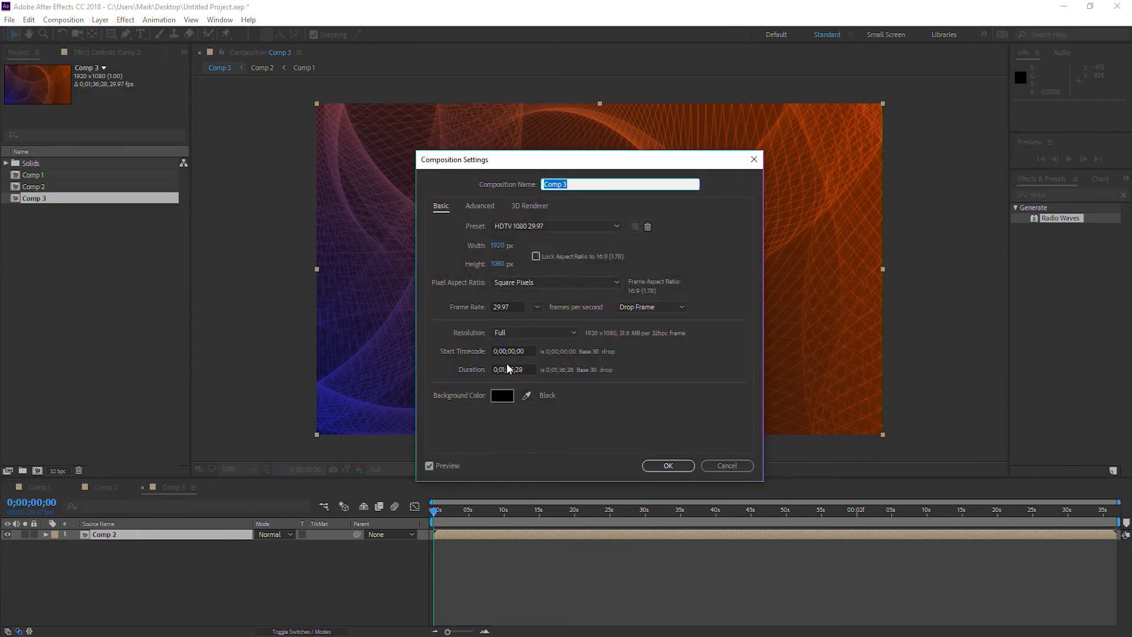
{"action": "left_click", "coordinate": [530, 370]}
{"action": "key", "text": "BackSpace"}
{"action": "type", "text": "2"}
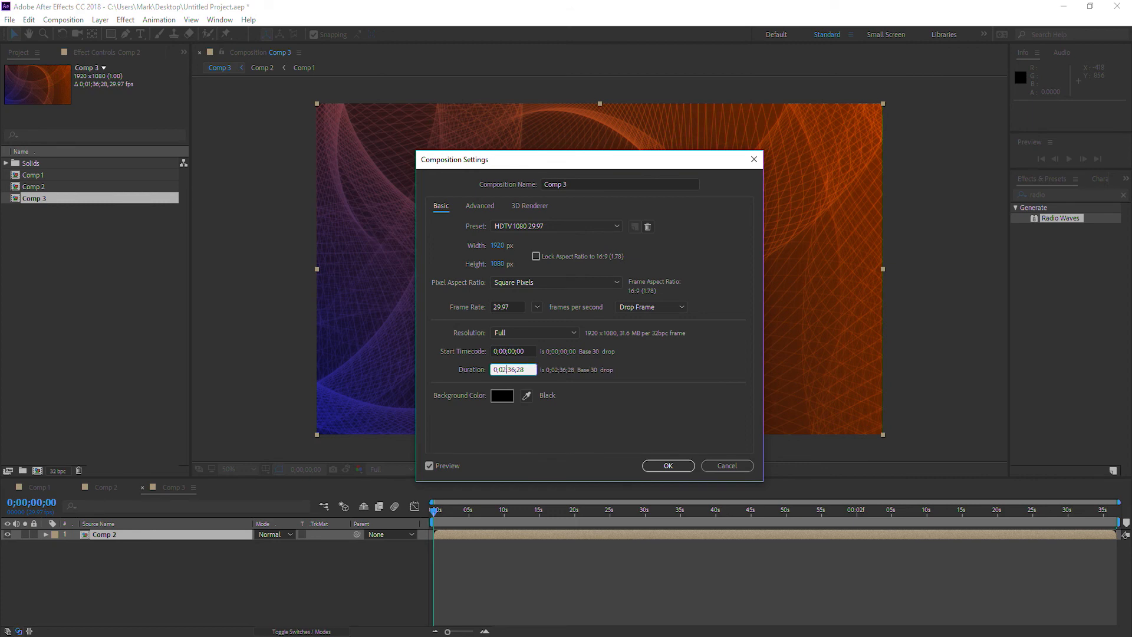
{"action": "left_click", "coordinate": [668, 467]}
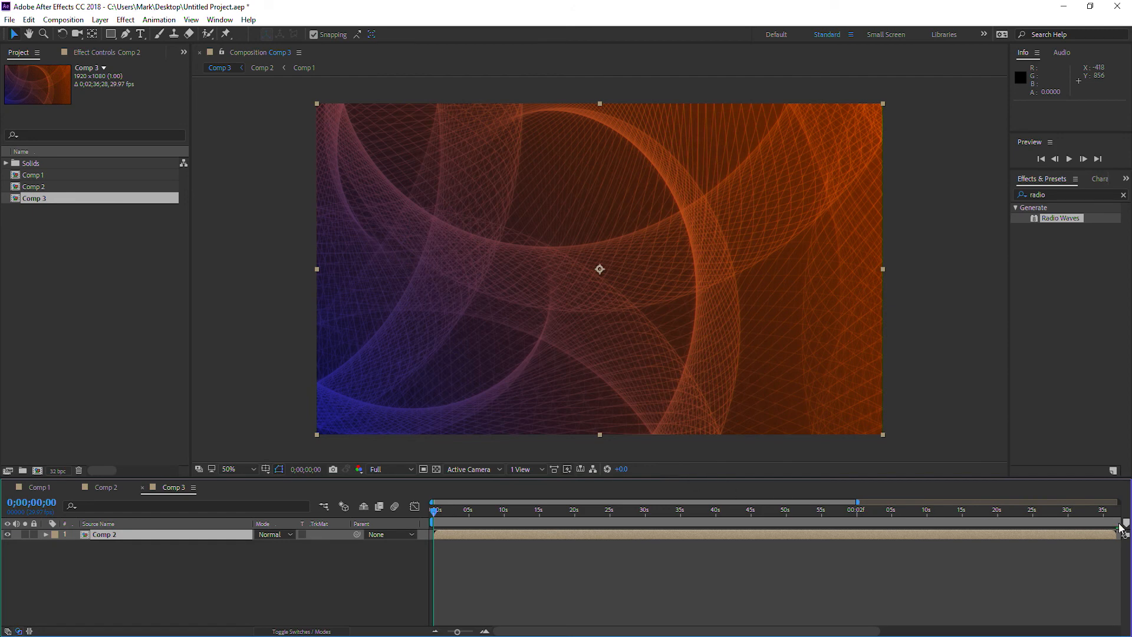
Enable time remapping on the Comp 2 layer and move its last Time Remap keyframe to the composition's end, about 0;02;36;16.
{"action": "left_click_drag", "start_coordinate": [457, 631], "coordinate": [447, 632]}
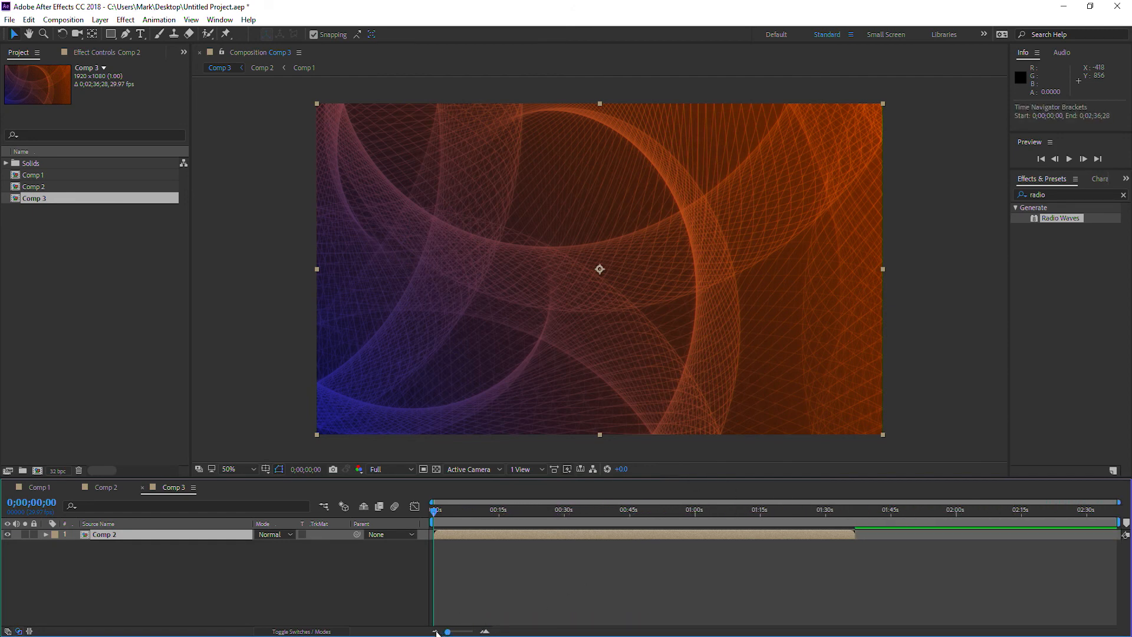
{"action": "right_click", "coordinate": [220, 532]}
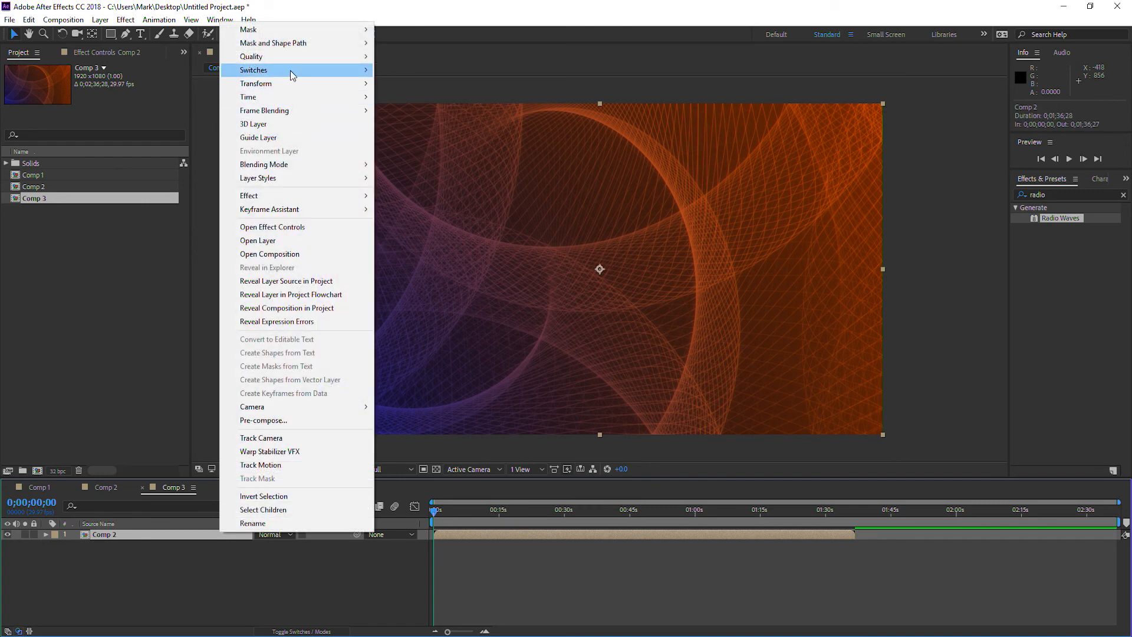
{"action": "mouse_move", "coordinate": [286, 99]}
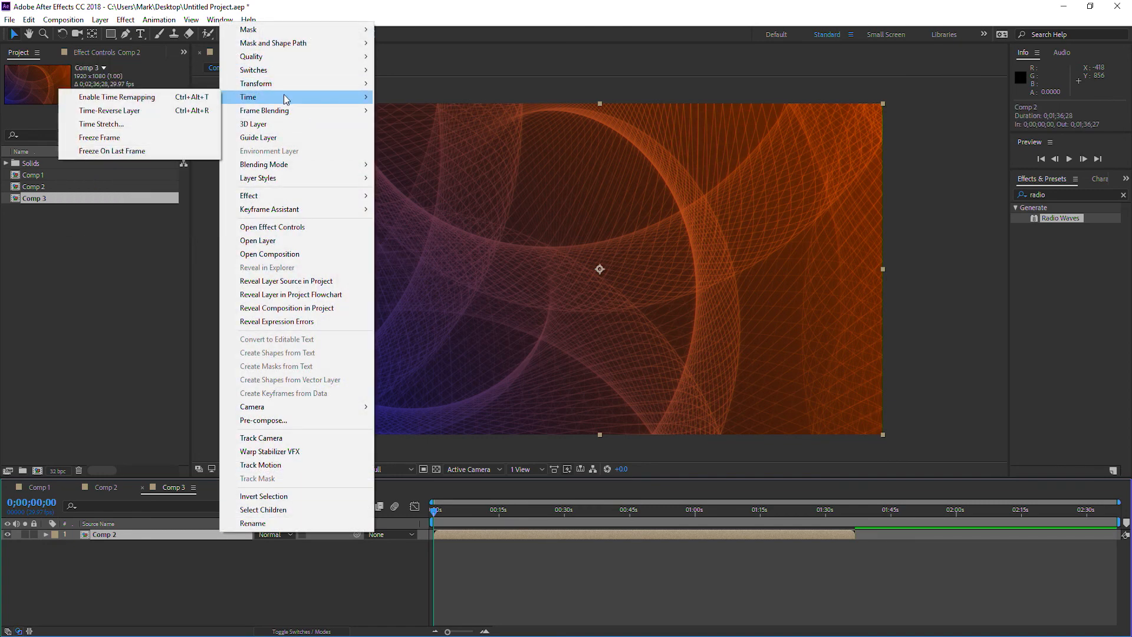
{"action": "left_click", "coordinate": [146, 97]}
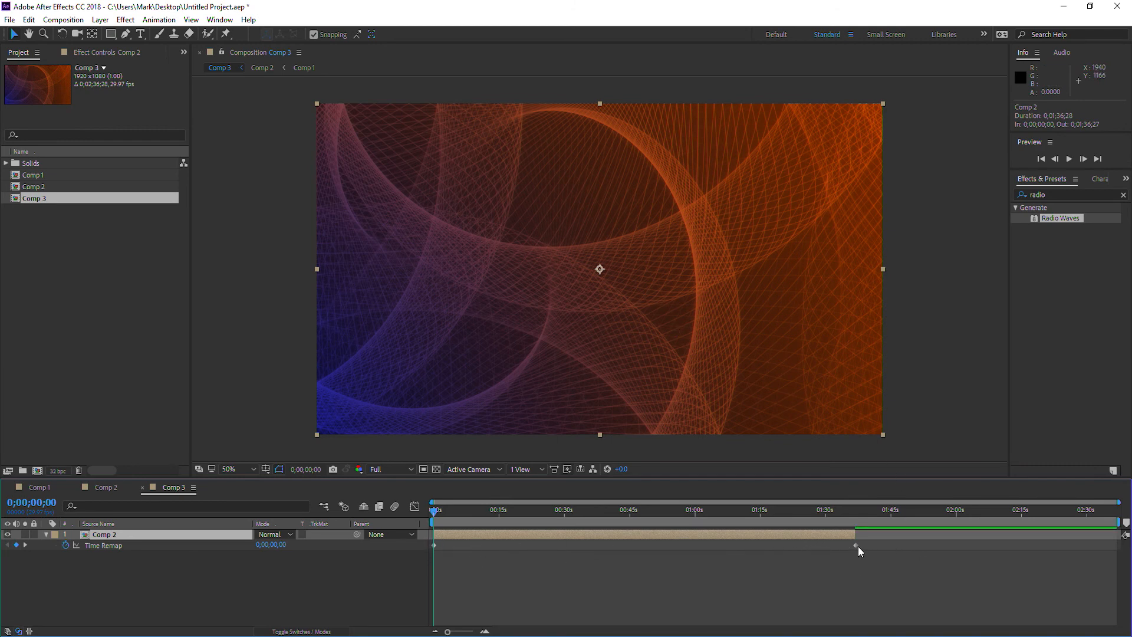
{"action": "left_click_drag", "start_coordinate": [856, 546], "coordinate": [1116, 543]}
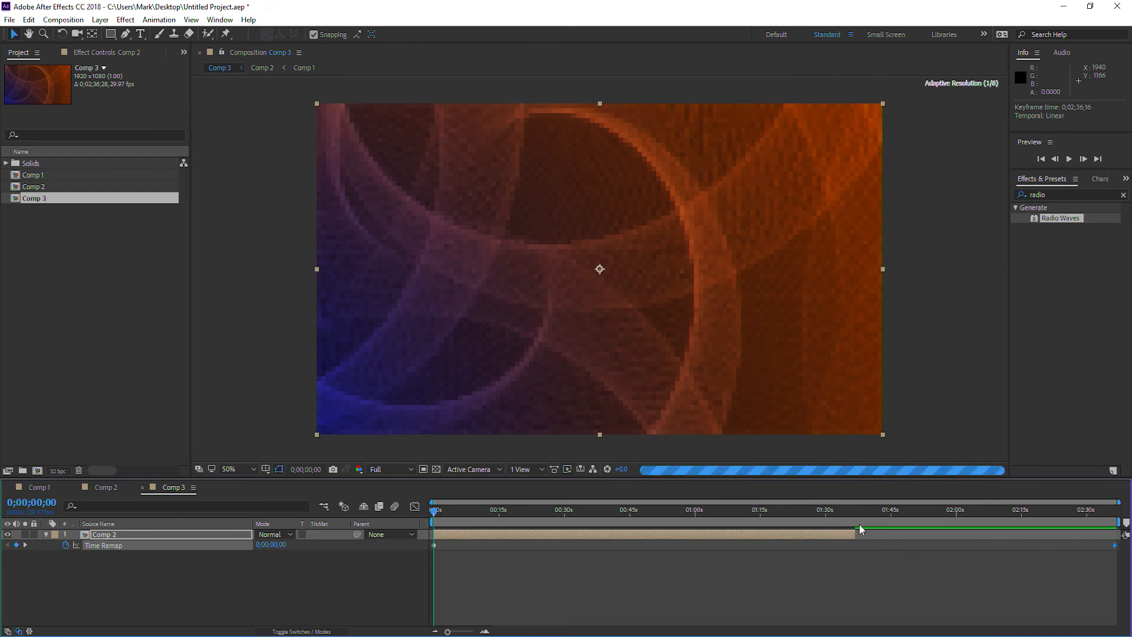
Shorten the work area from its end and move the current time to the 30-second mark.
{"action": "mouse_move", "coordinate": [1122, 522]}
{"action": "left_mouse_down"}
{"action": "mouse_move", "coordinate": [587, 507]}
{"action": "mouse_move", "coordinate": [602, 501]}
{"action": "left_mouse_up"}
{"action": "left_click", "coordinate": [564, 511]}
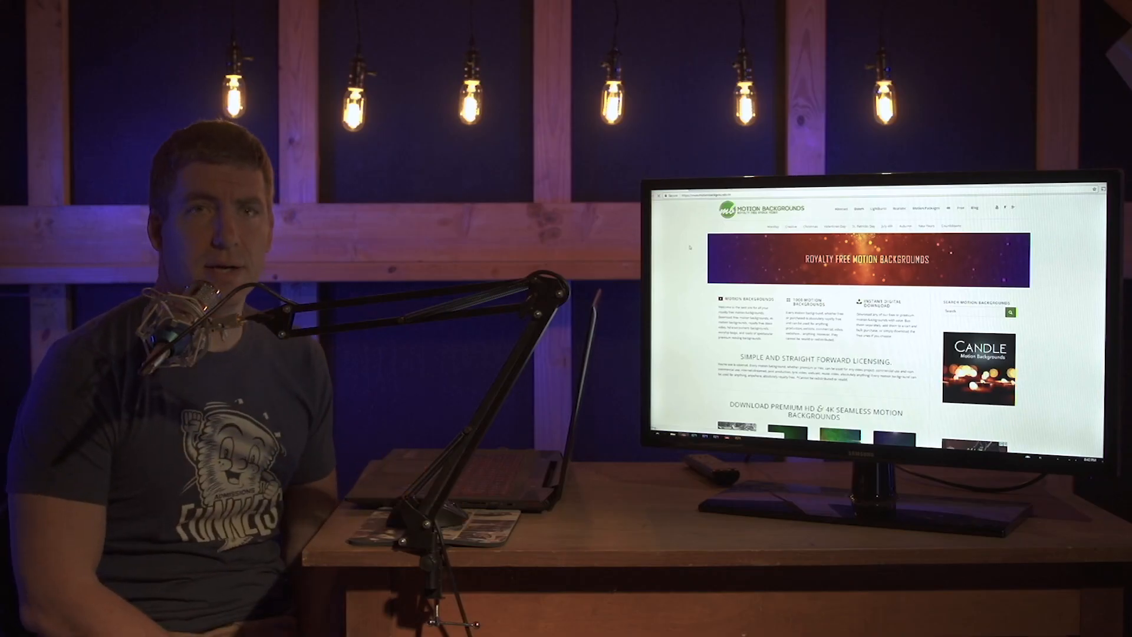